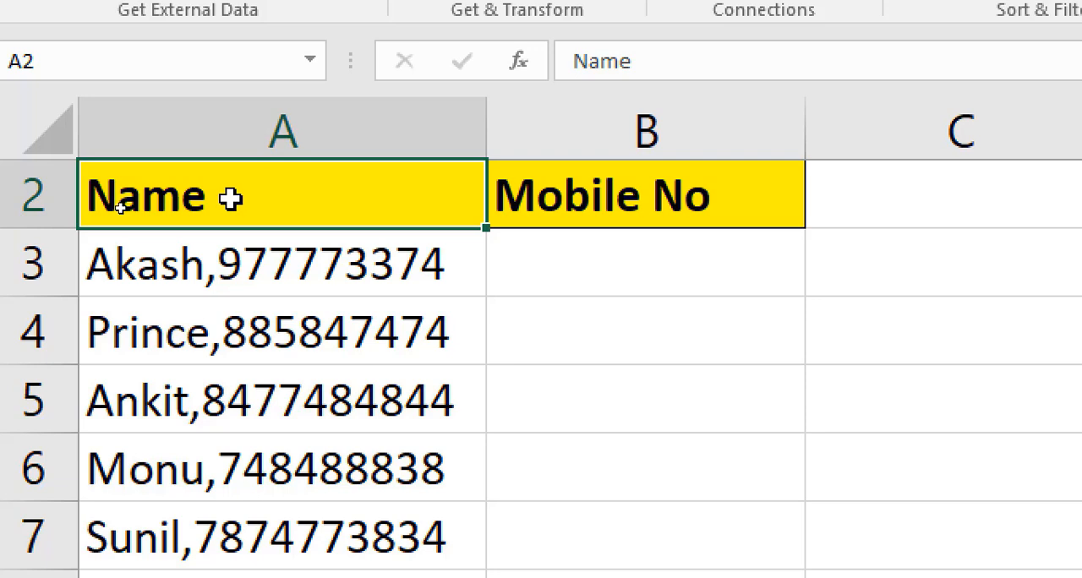
- Examine the combined name and mobile number entries in A3:A7 and the empty Mobile No cells B3:B7
click(588, 187)
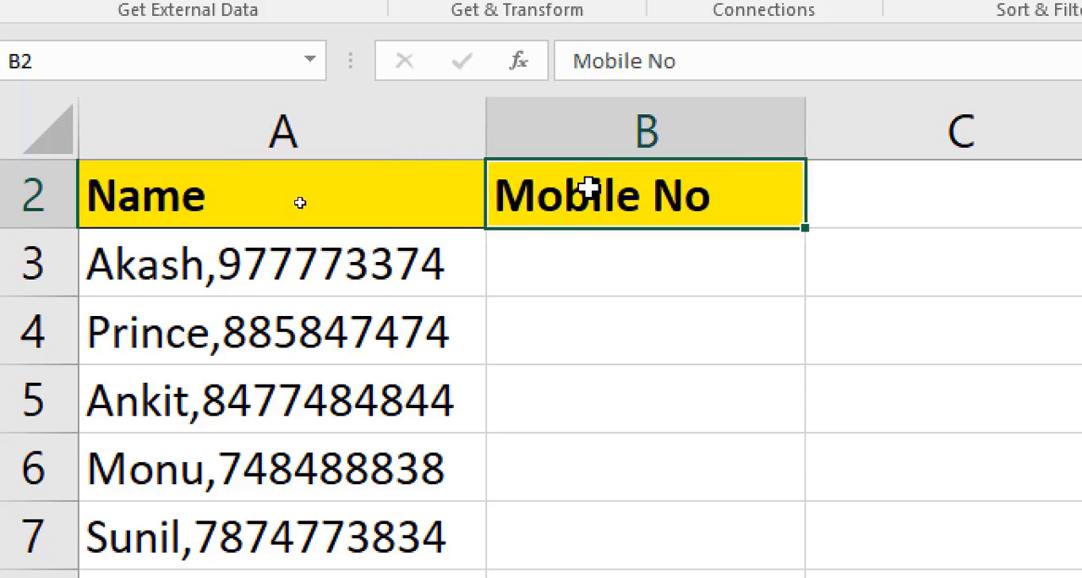
click(164, 206)
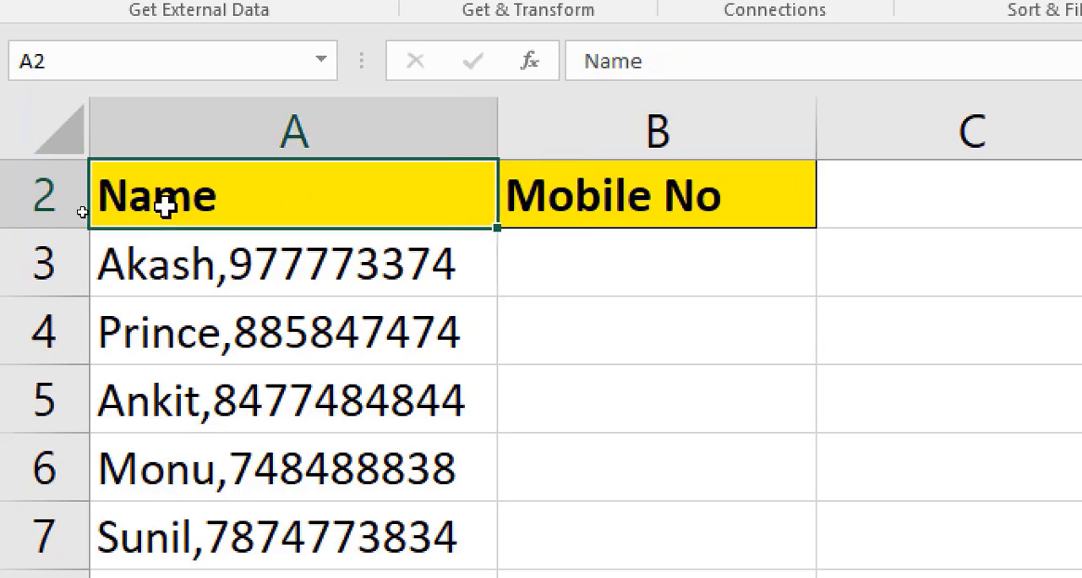
click(172, 265)
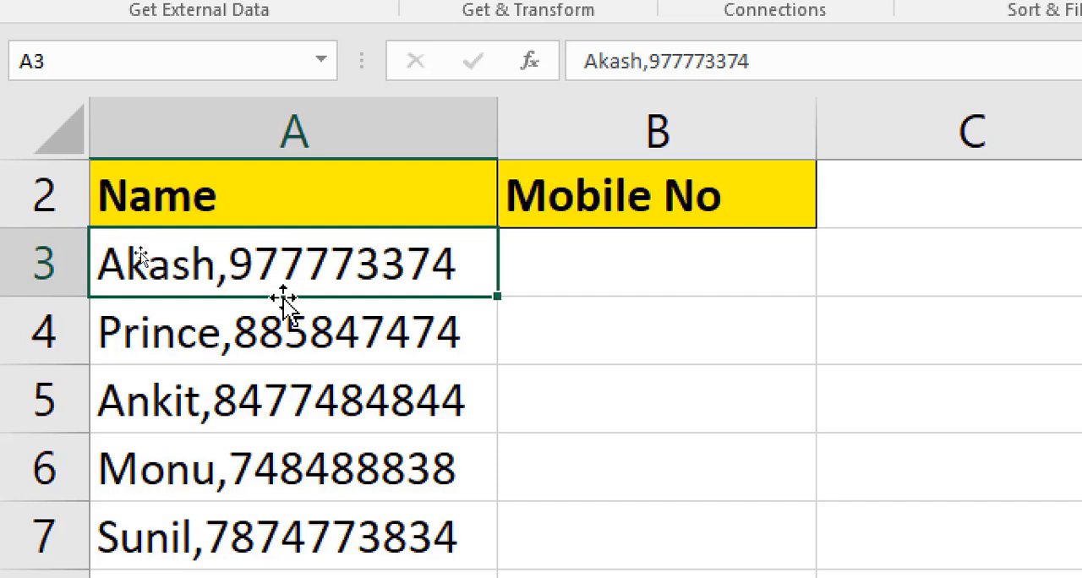
click(210, 357)
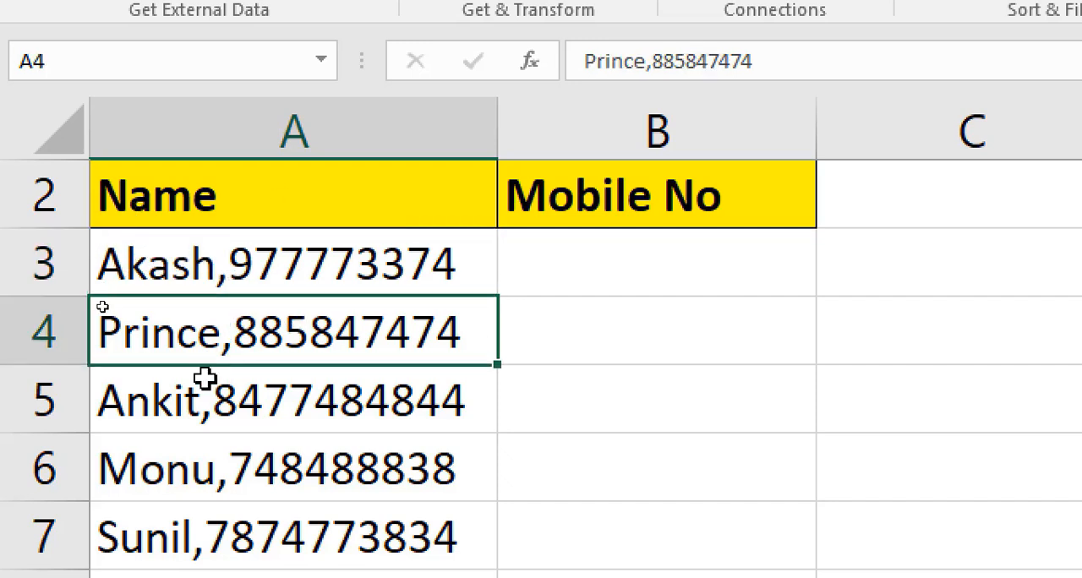
click(202, 414)
click(204, 464)
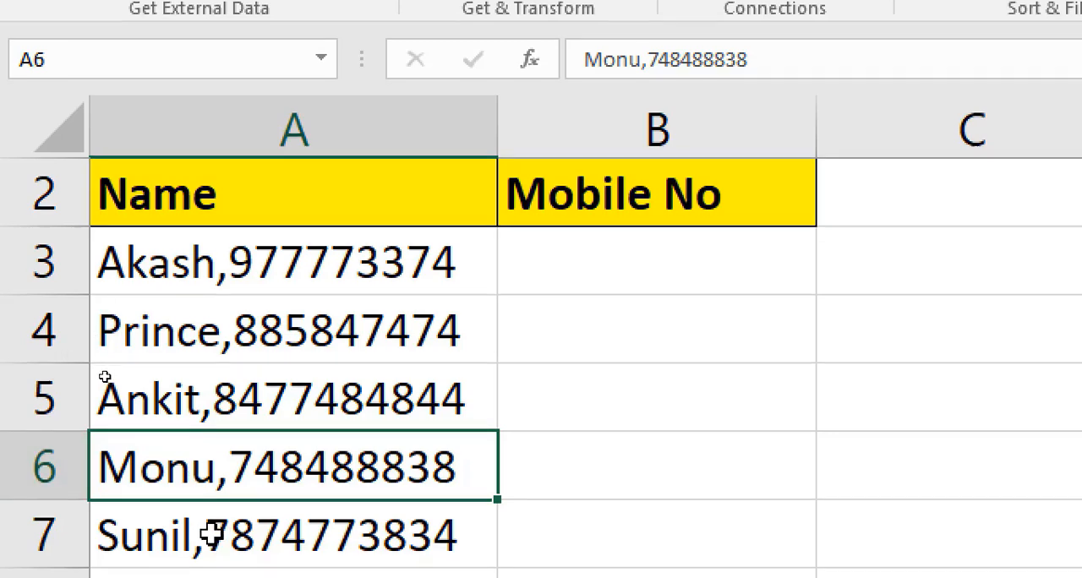
click(212, 532)
drag(152, 236, 160, 512)
click(399, 265)
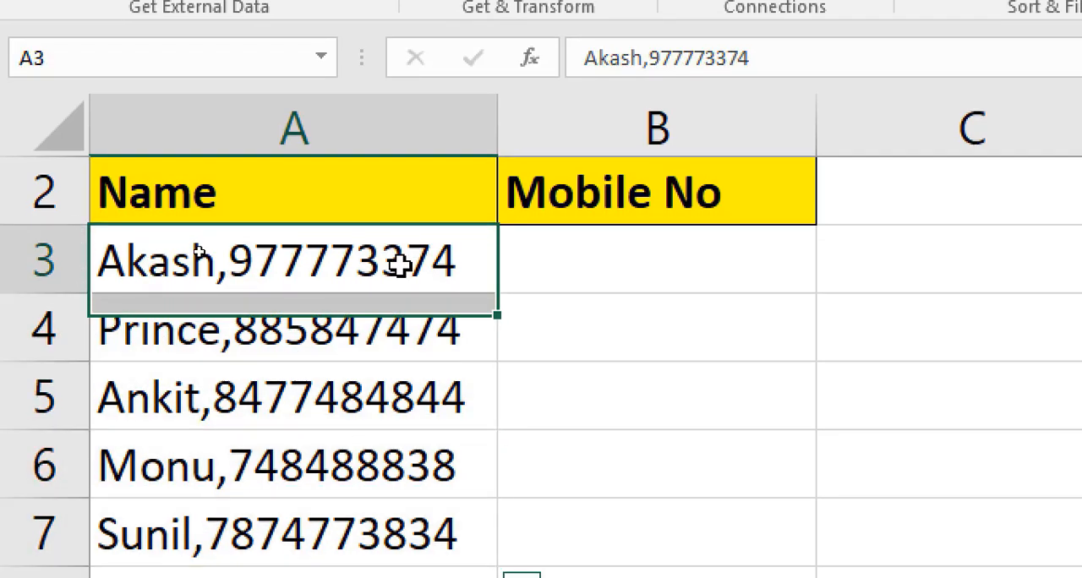
drag(399, 265, 389, 443)
drag(612, 286, 603, 513)
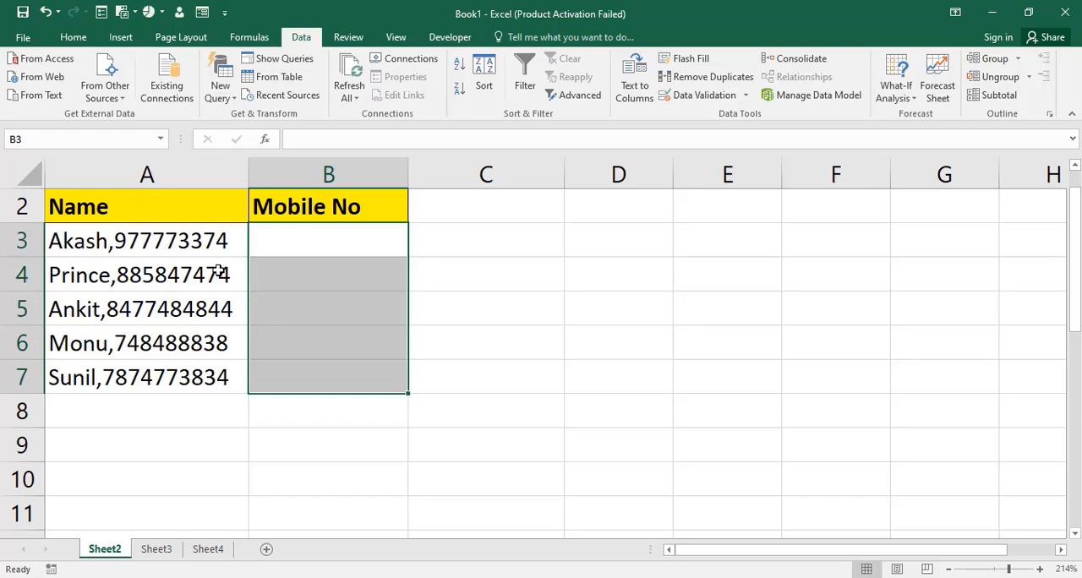
click(303, 239)
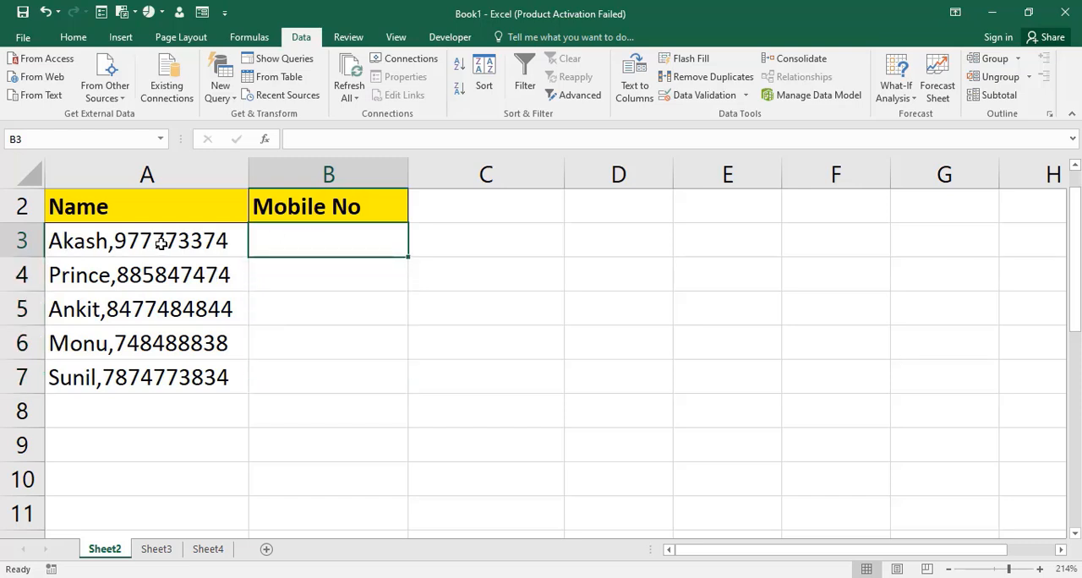
- Start Text to Columns on the entries in A3:A7, using the Delimited data type
drag(162, 245, 166, 375)
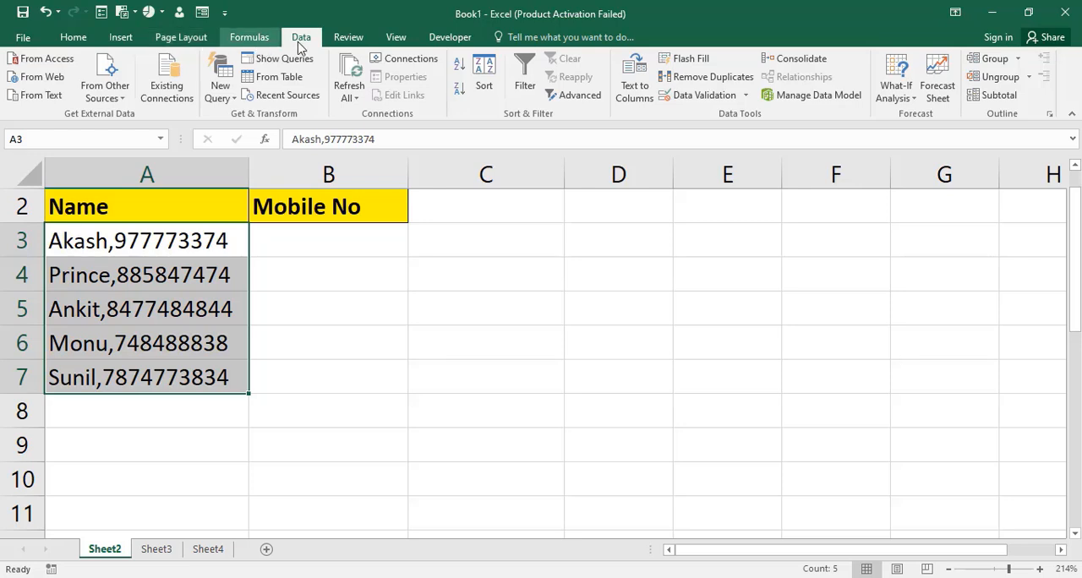
click(74, 37)
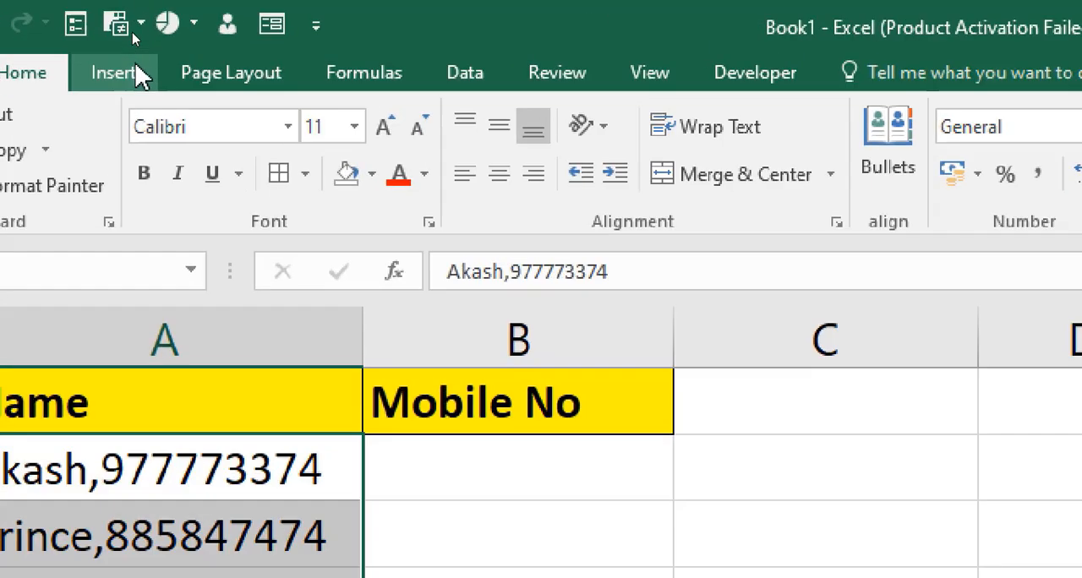
click(129, 41)
click(499, 90)
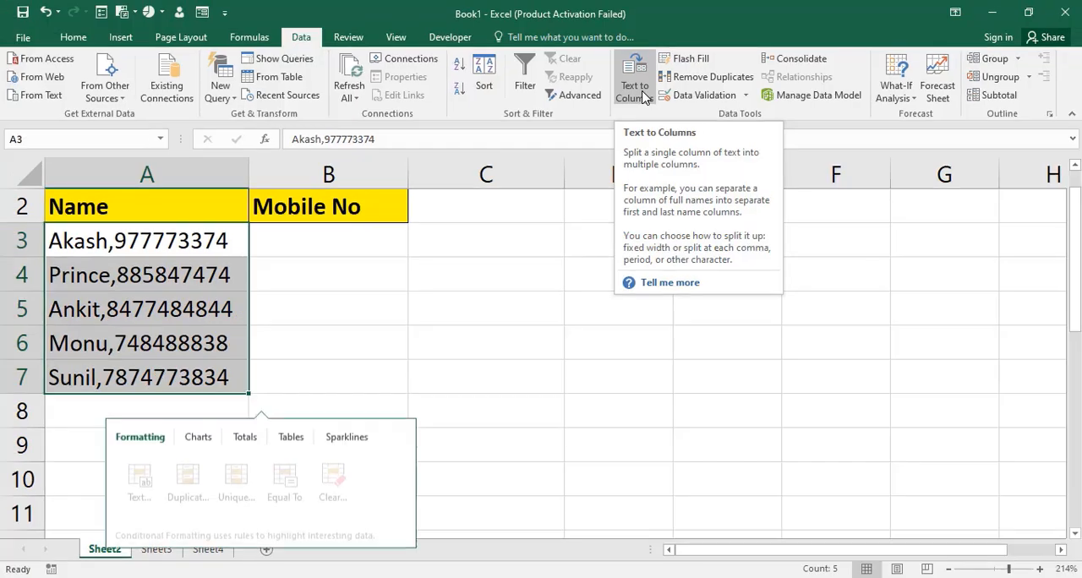
click(647, 103)
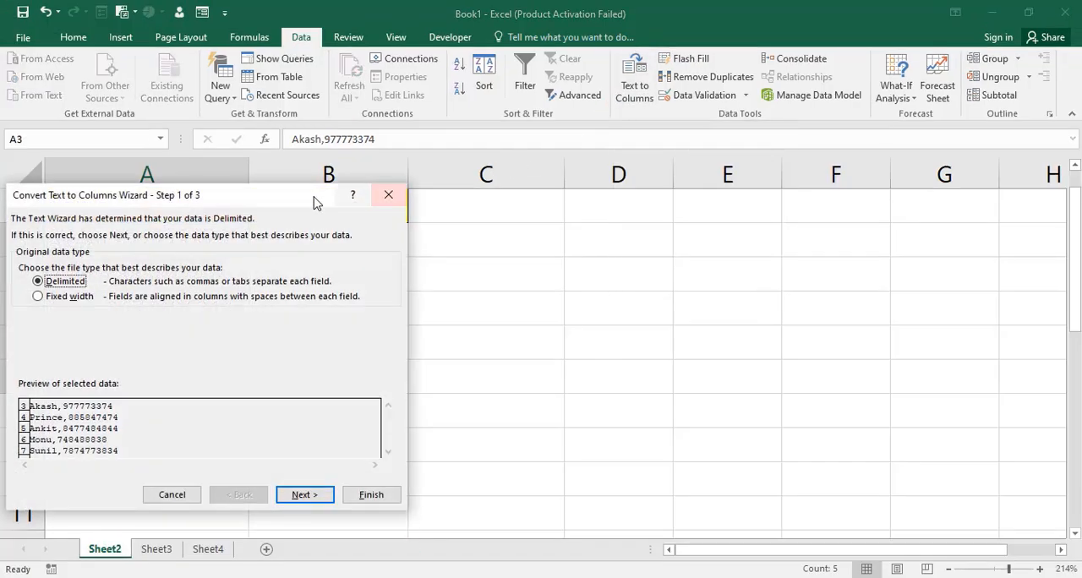
drag(242, 197, 533, 155)
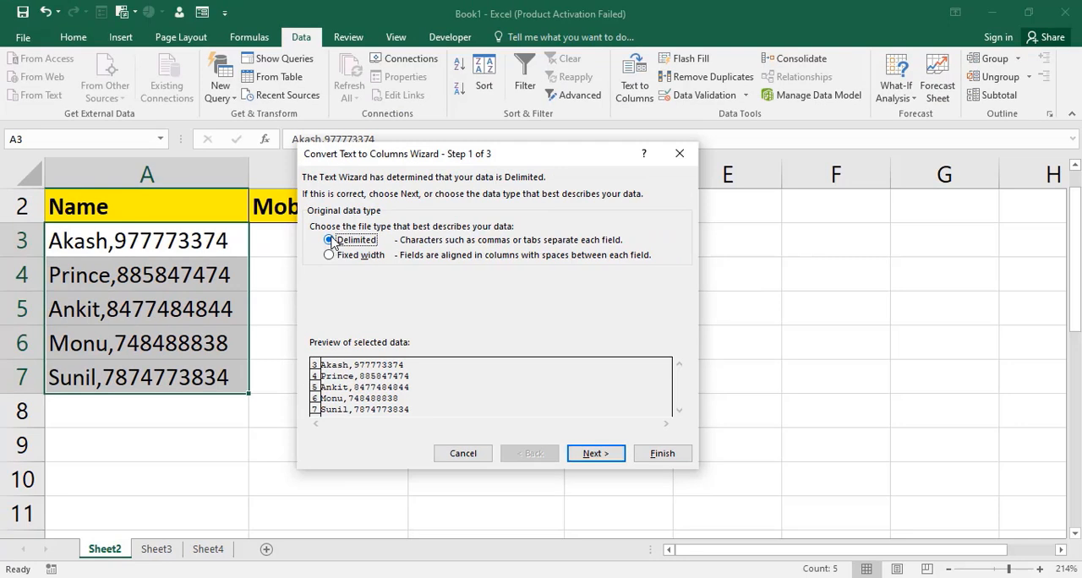
click(591, 454)
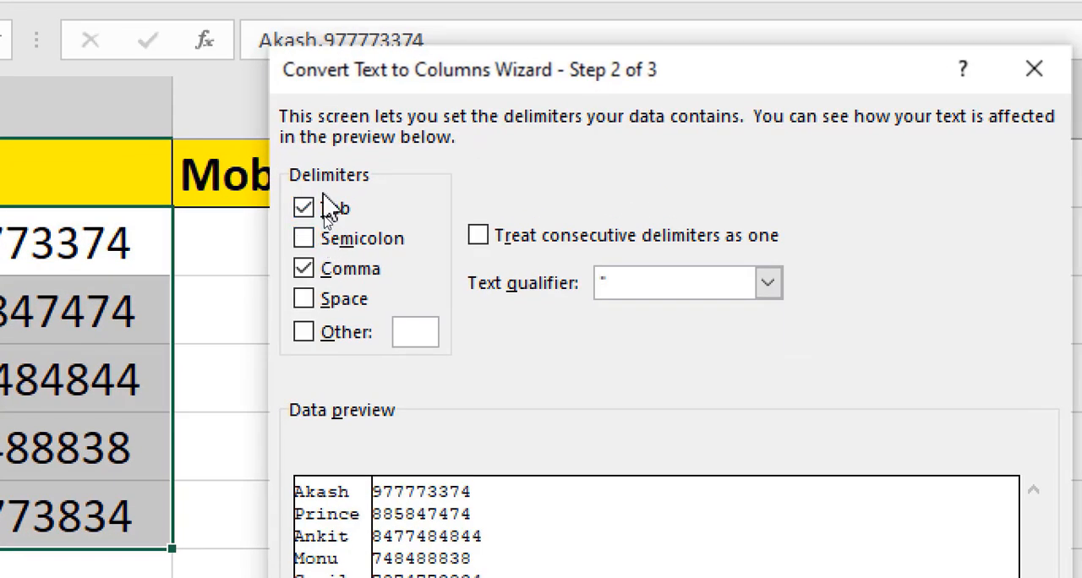
- Split the entries with Comma enabled as a delimiter alongside Tab, using the General format and destination $A$3
click(304, 268)
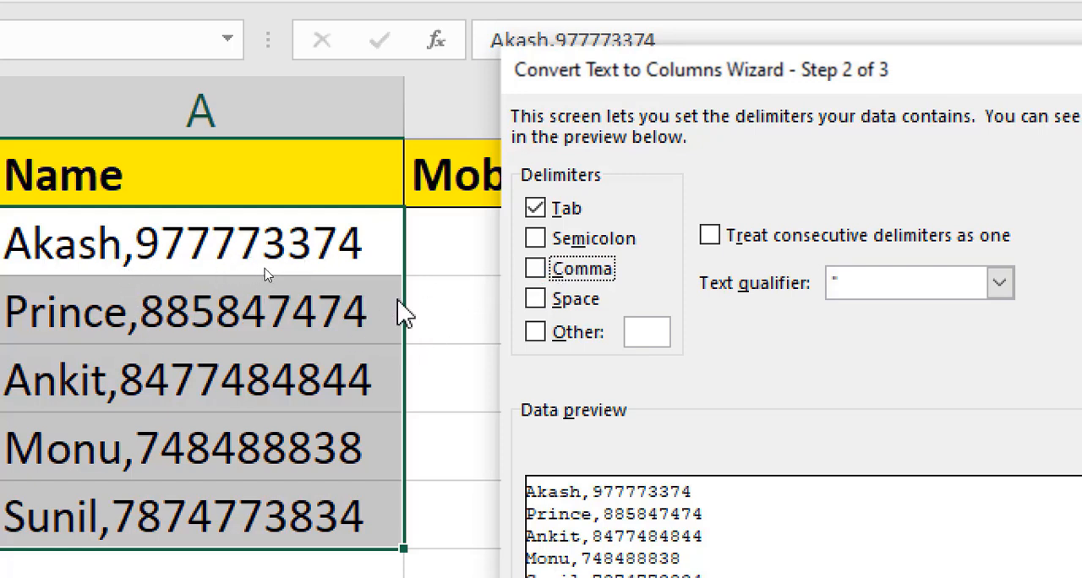
click(548, 279)
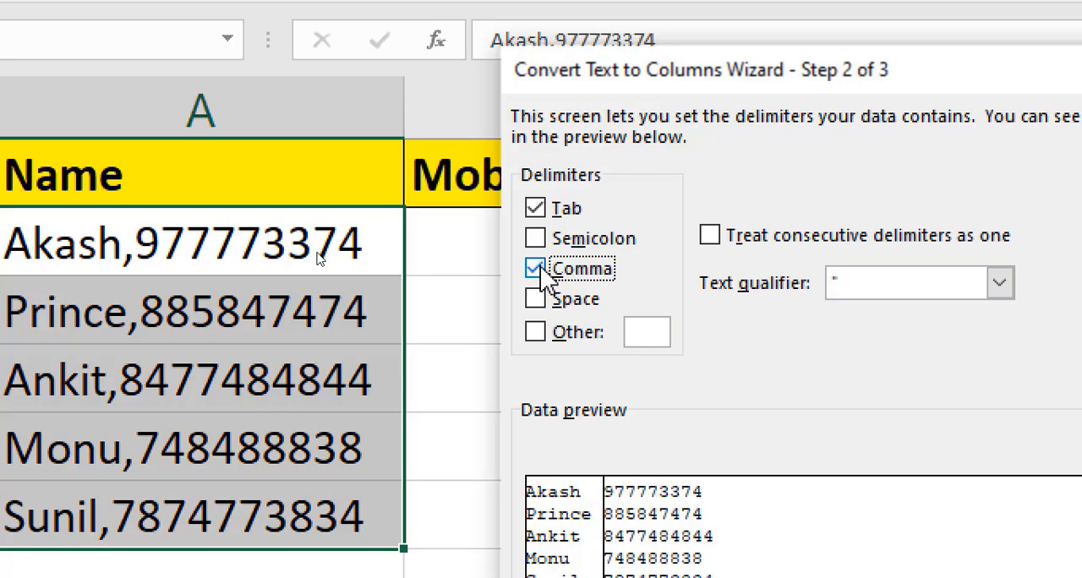
click(541, 269)
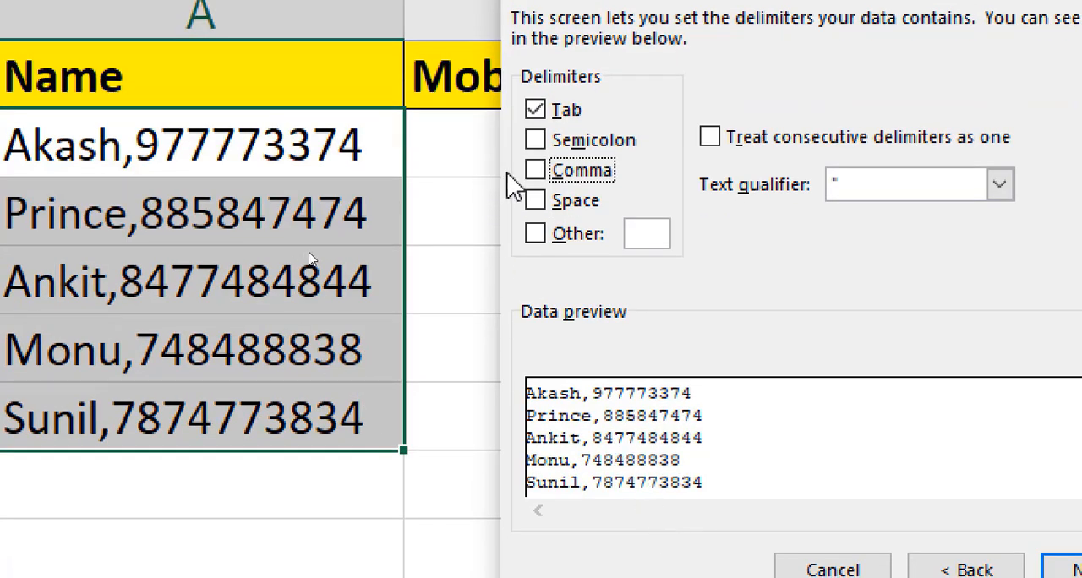
click(536, 171)
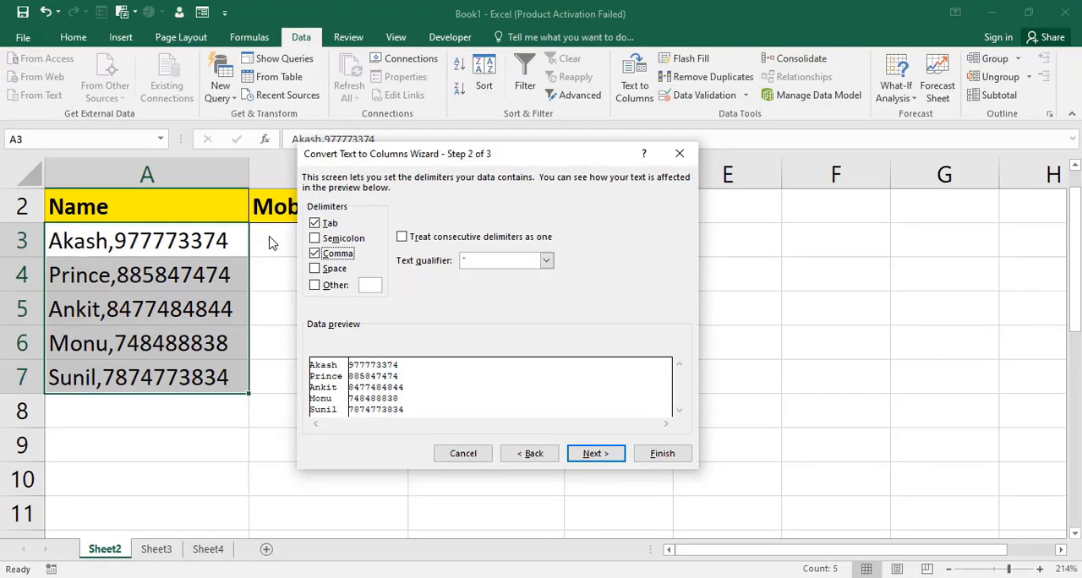
click(591, 454)
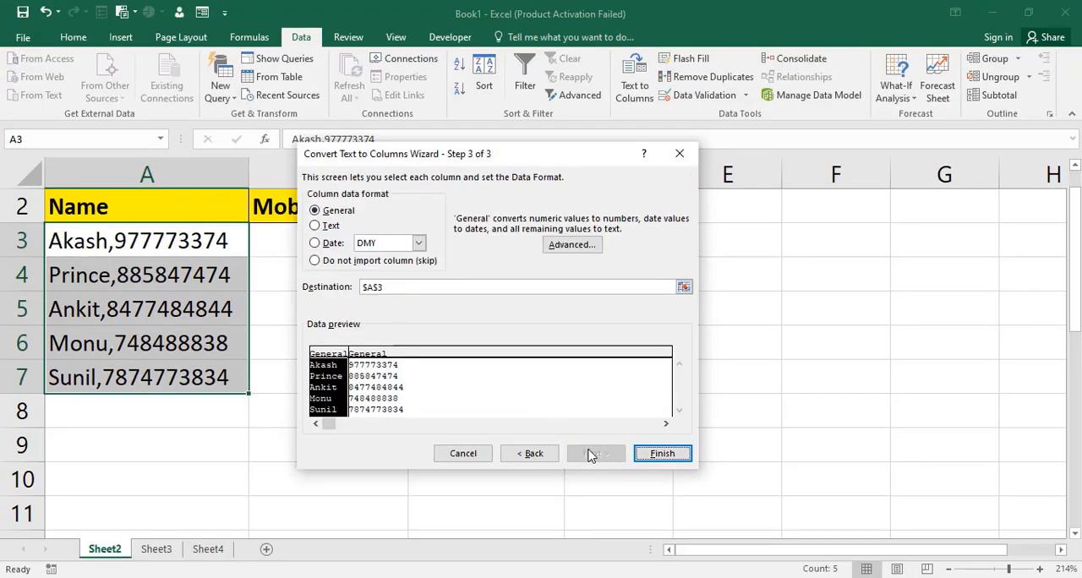
click(656, 457)
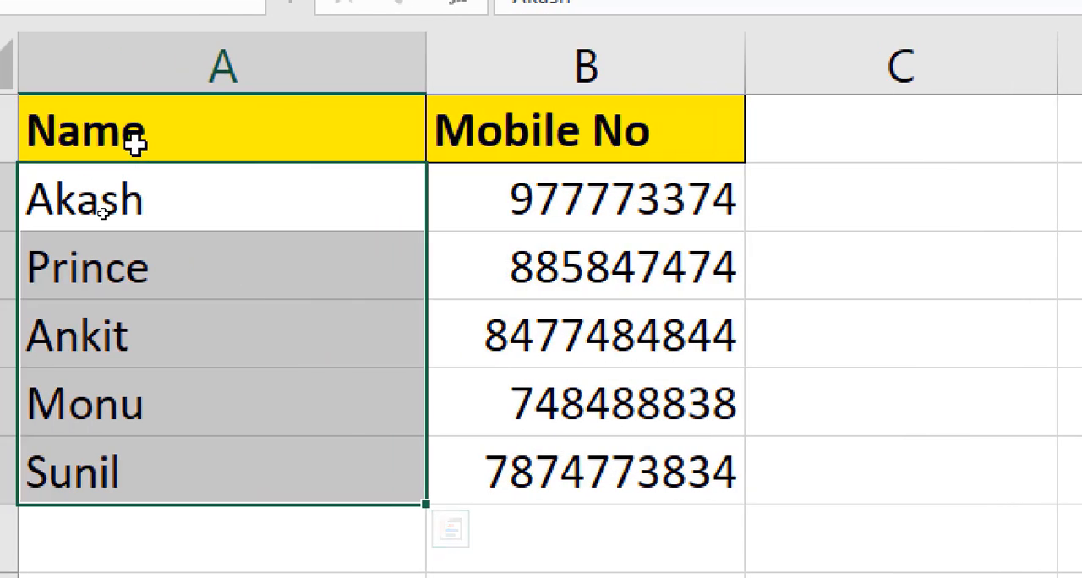
- Review the separated names in A3:A7 and mobile numbers in B3:B7
click(99, 212)
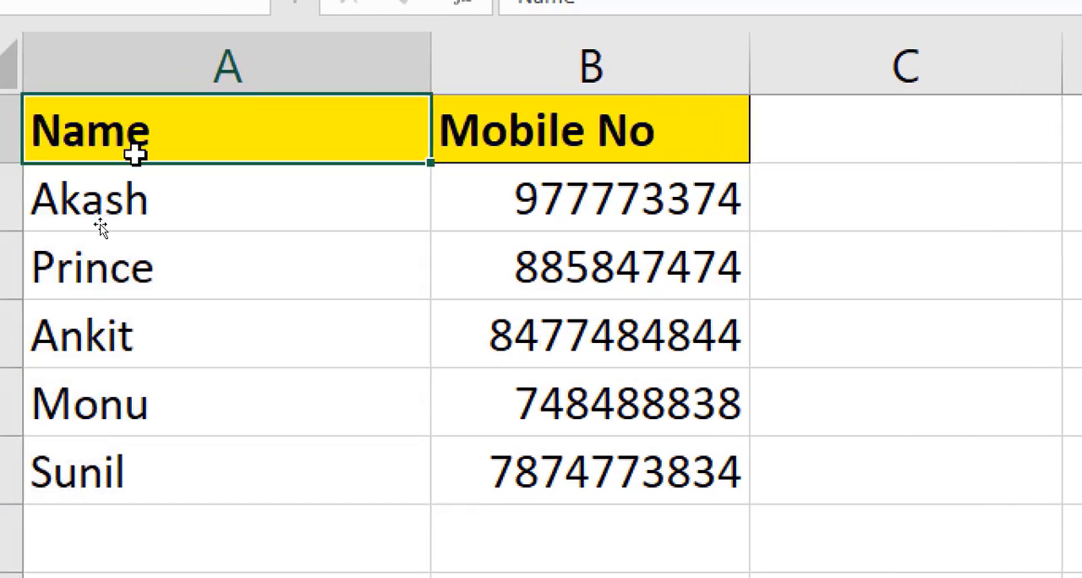
drag(146, 198, 161, 472)
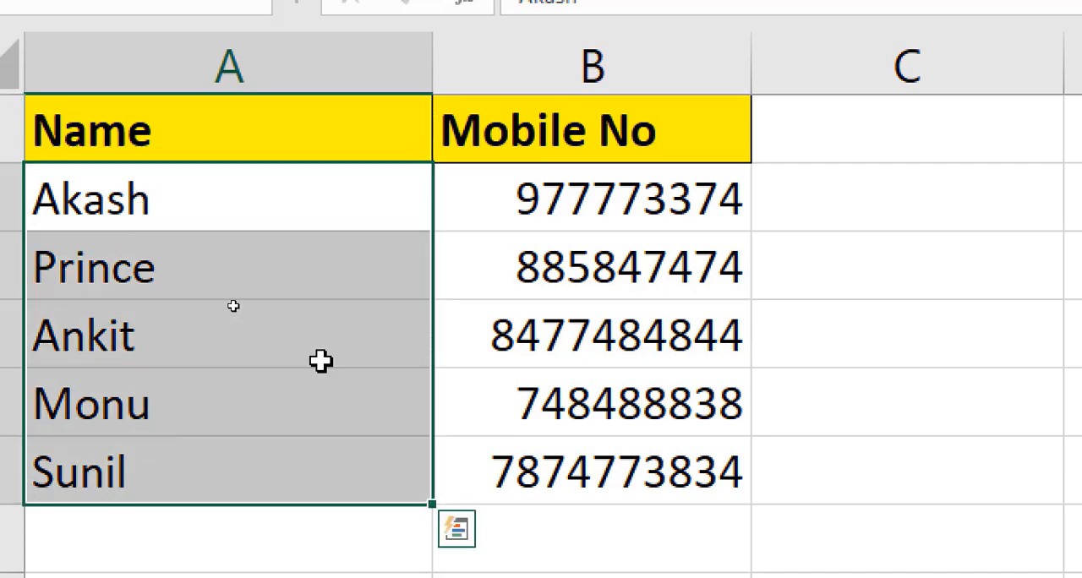
click(507, 218)
drag(507, 218, 522, 447)
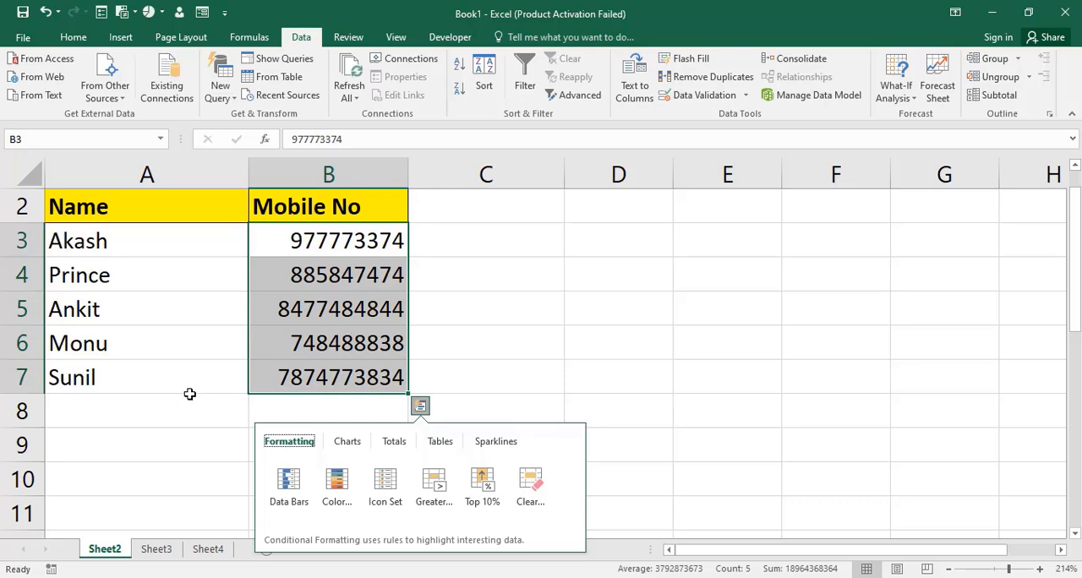
click(191, 399)
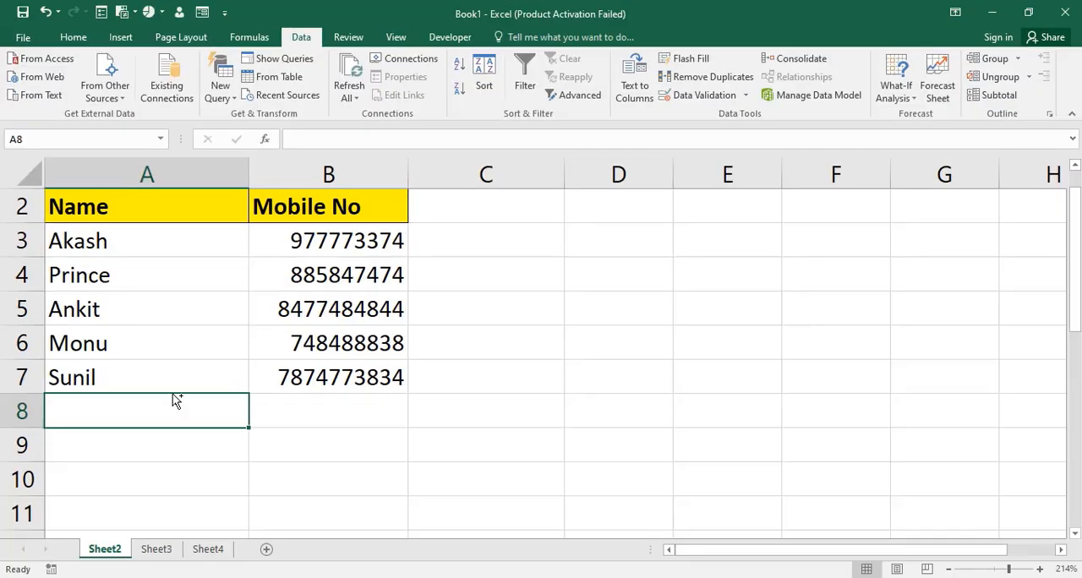
- Examine the second table's combined entries in A15:A20 and its Name and Mobile No headers in B15 and C15
scroll(173, 397, down, 4)
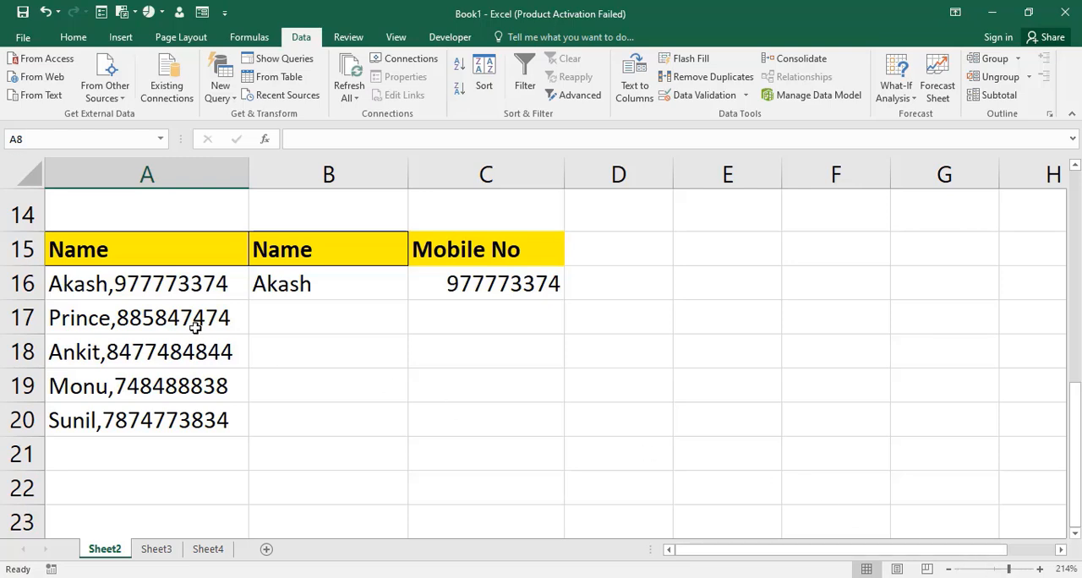
drag(149, 262, 195, 412)
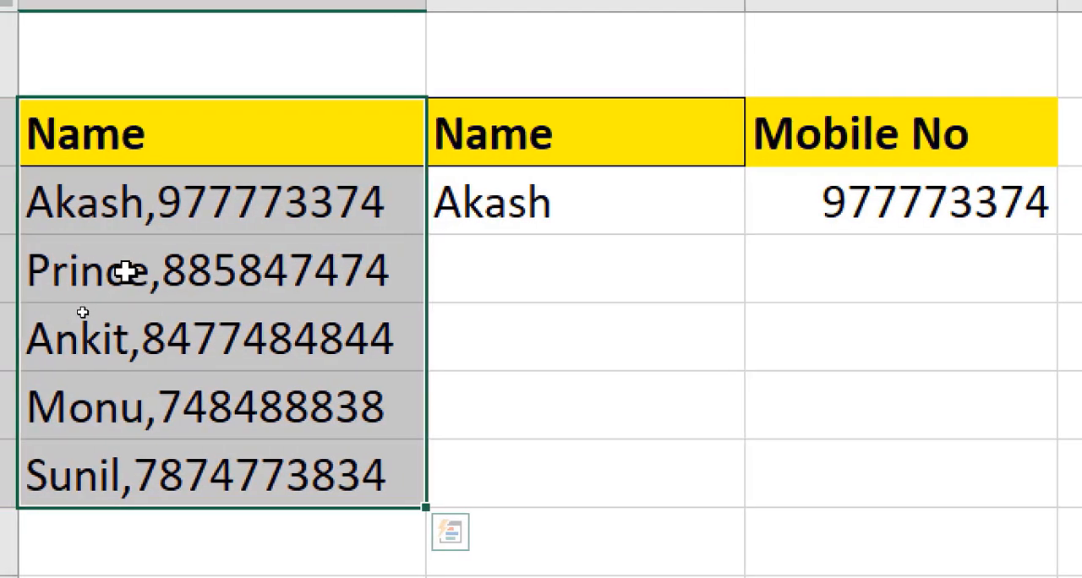
key(ctrl+q)
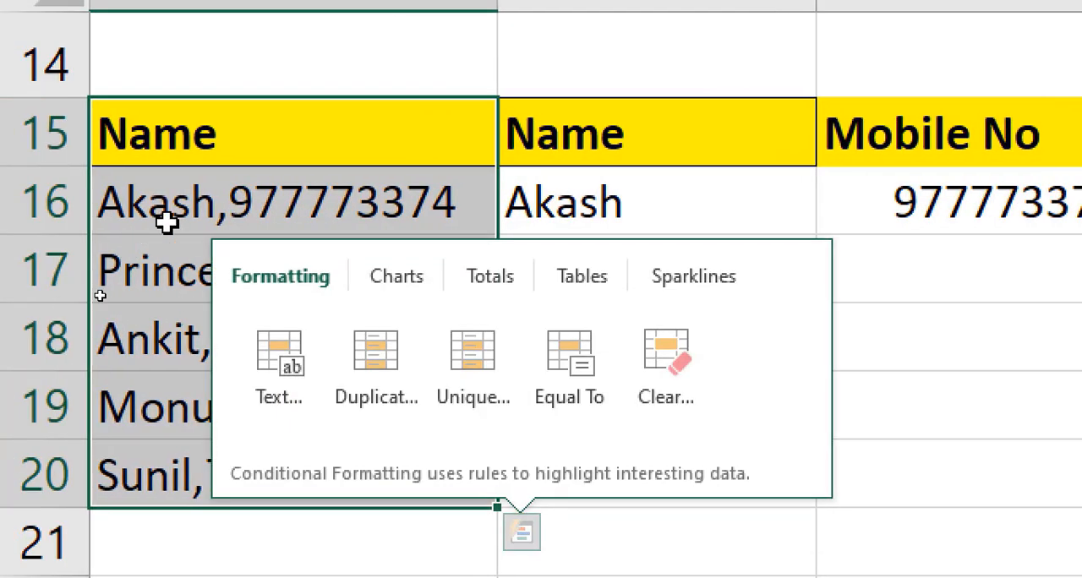
click(647, 152)
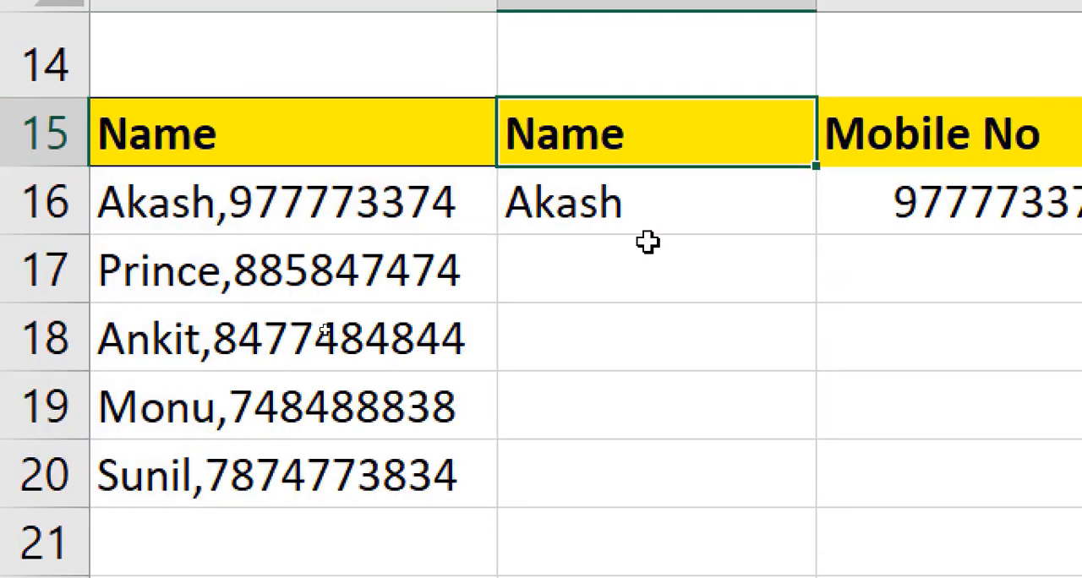
click(884, 137)
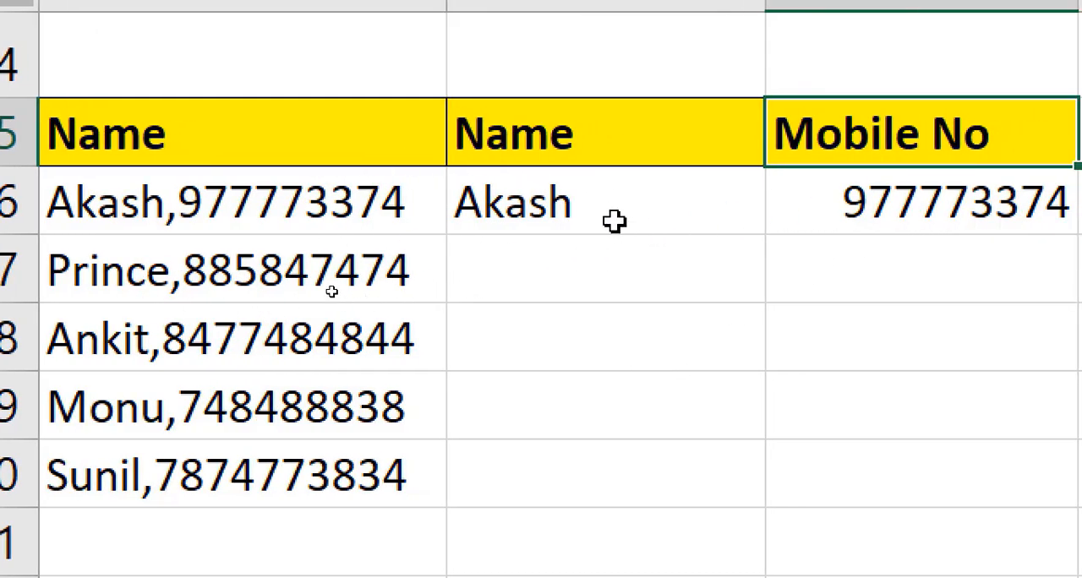
- Flash Fill the Name cells B16:B20 following the example name in B16
click(661, 224)
drag(612, 242, 606, 396)
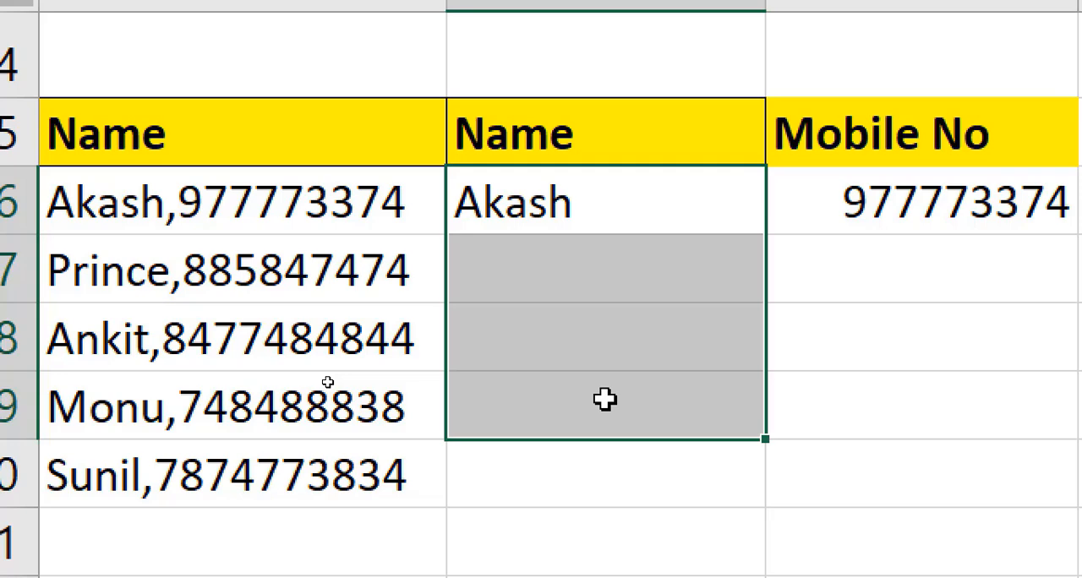
click(848, 329)
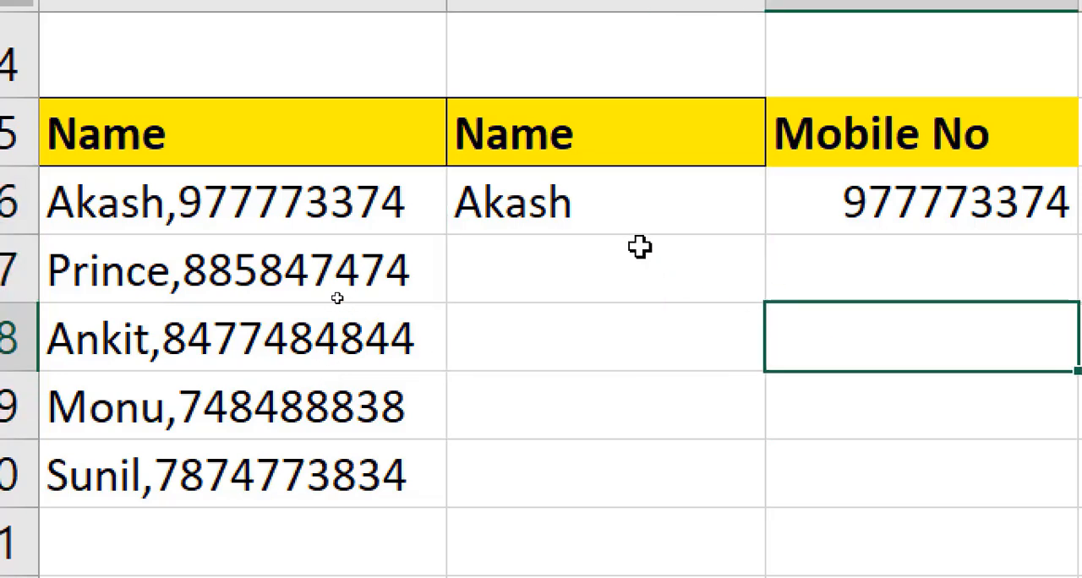
drag(617, 218, 676, 463)
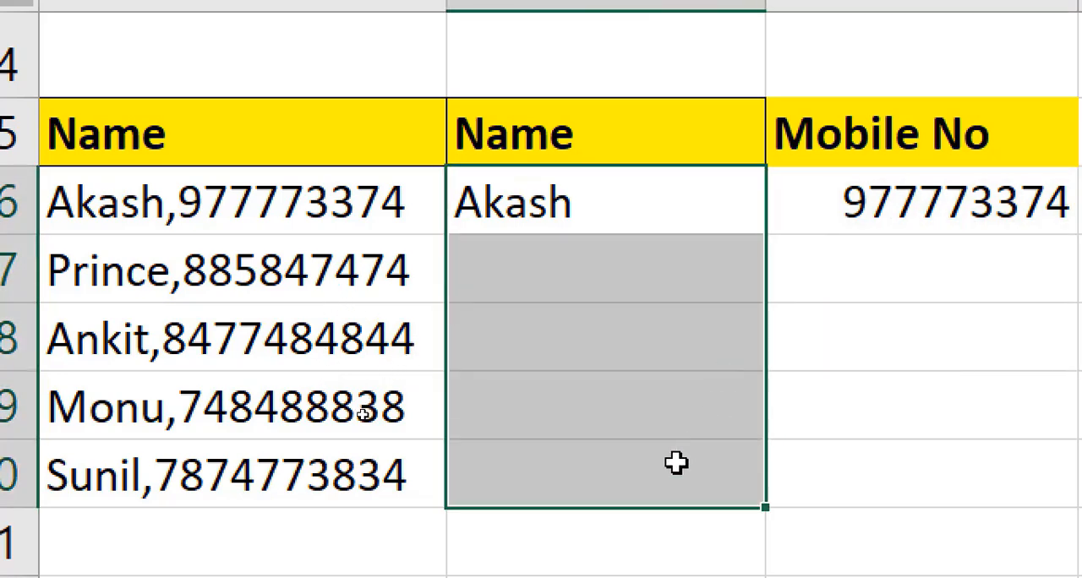
key(ctrl+e)
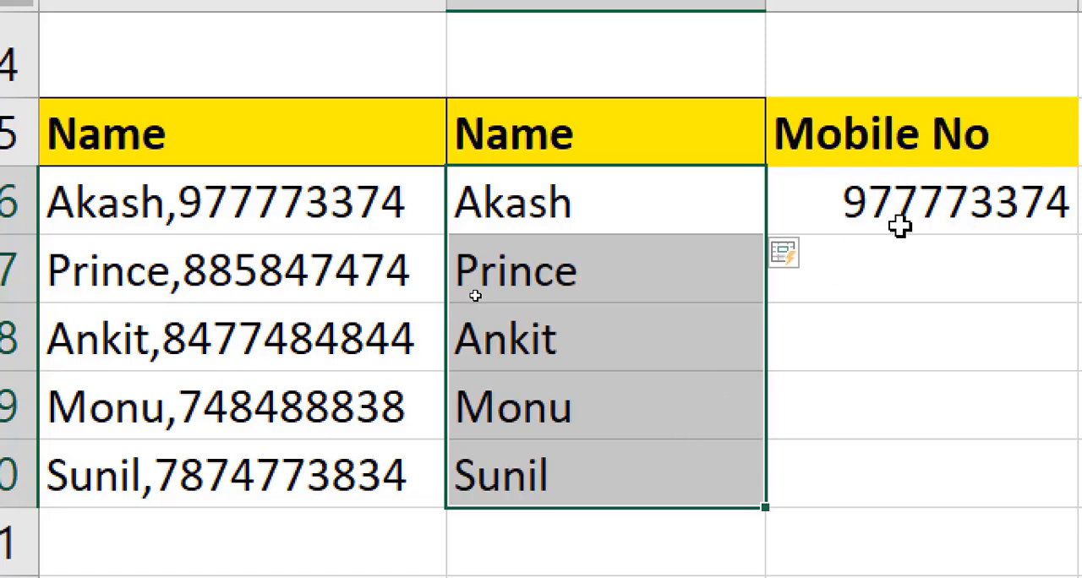
- Flash Fill the Mobile No cells C16:C20 following the example number in C16
drag(899, 225, 834, 449)
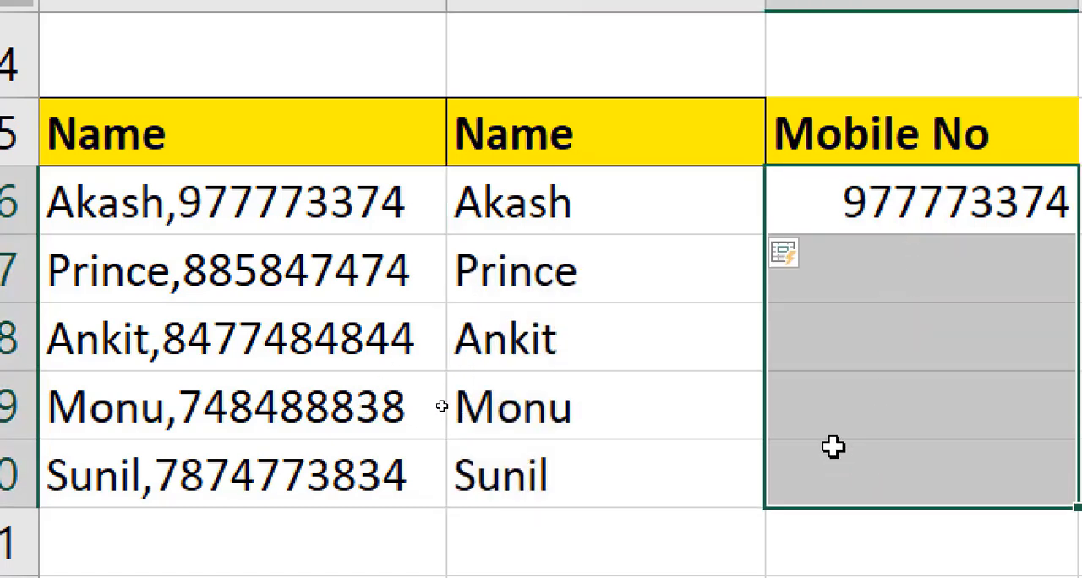
click(522, 211)
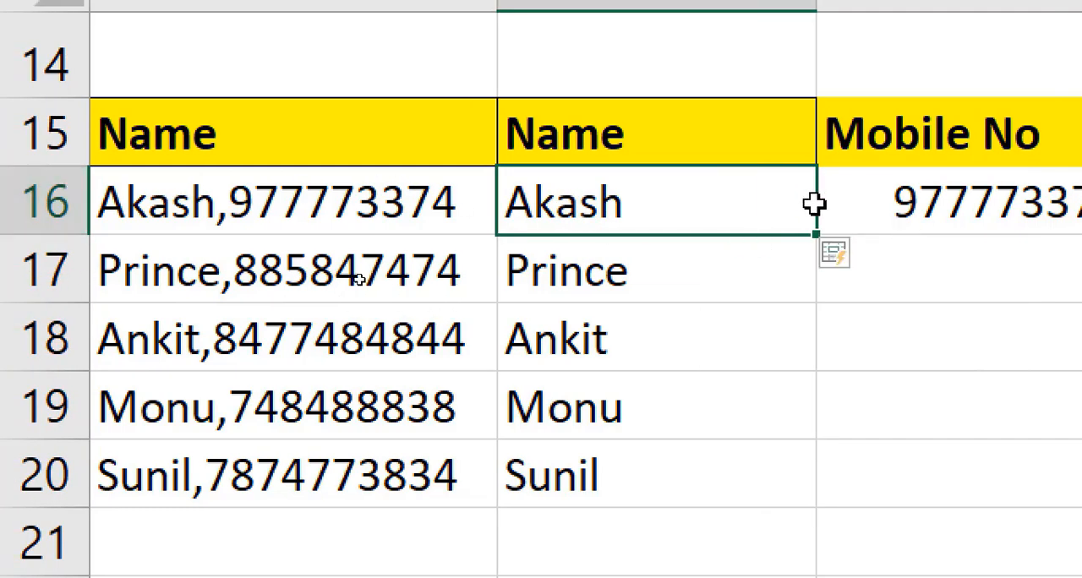
click(930, 221)
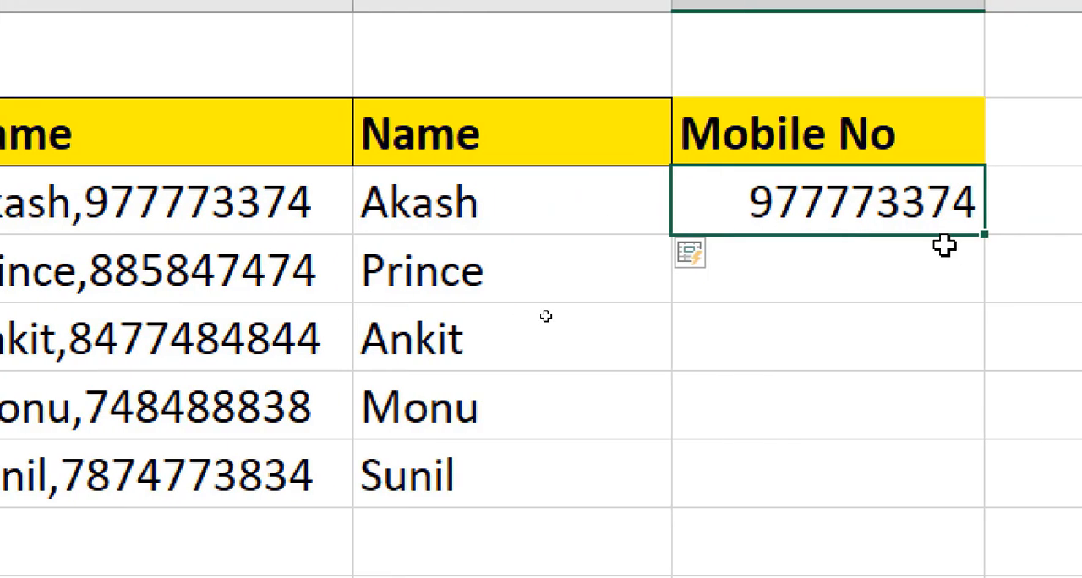
drag(1012, 213, 990, 463)
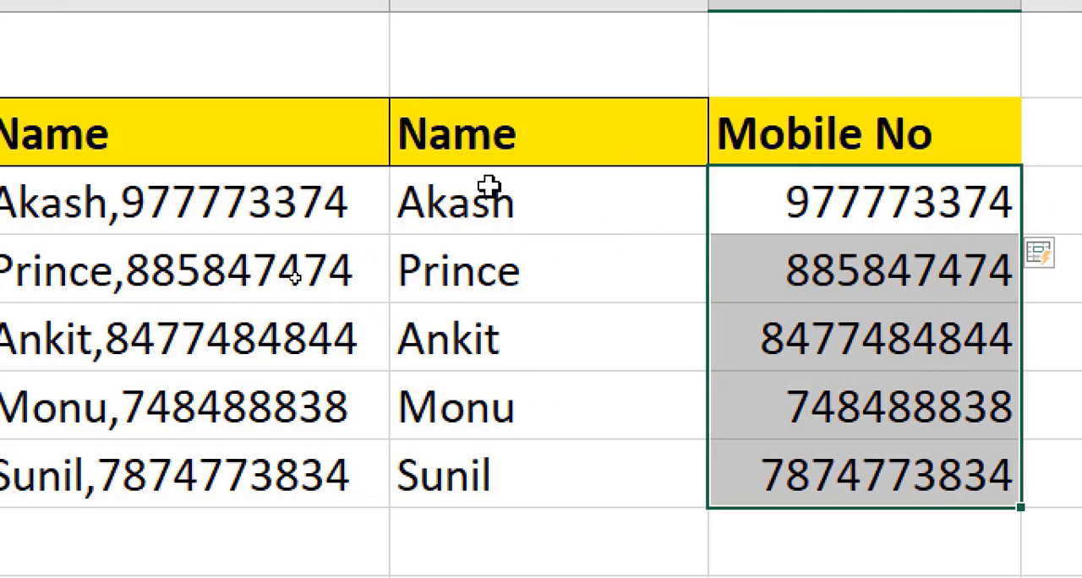
- Review the filled names in B16:B20 and compare them with the split table at the top of the sheet
drag(598, 186, 632, 474)
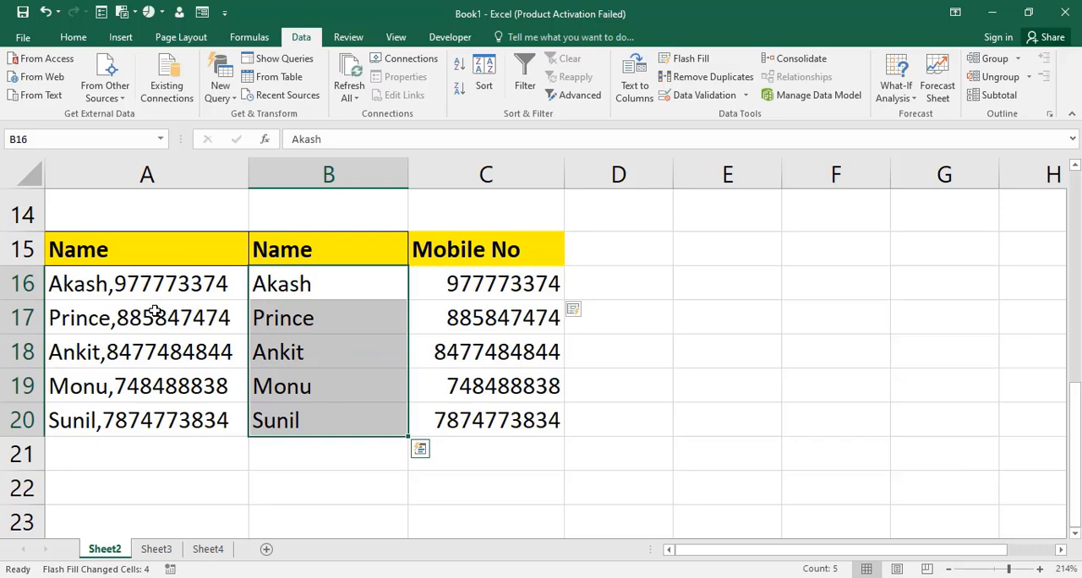
scroll(193, 322, up, 5)
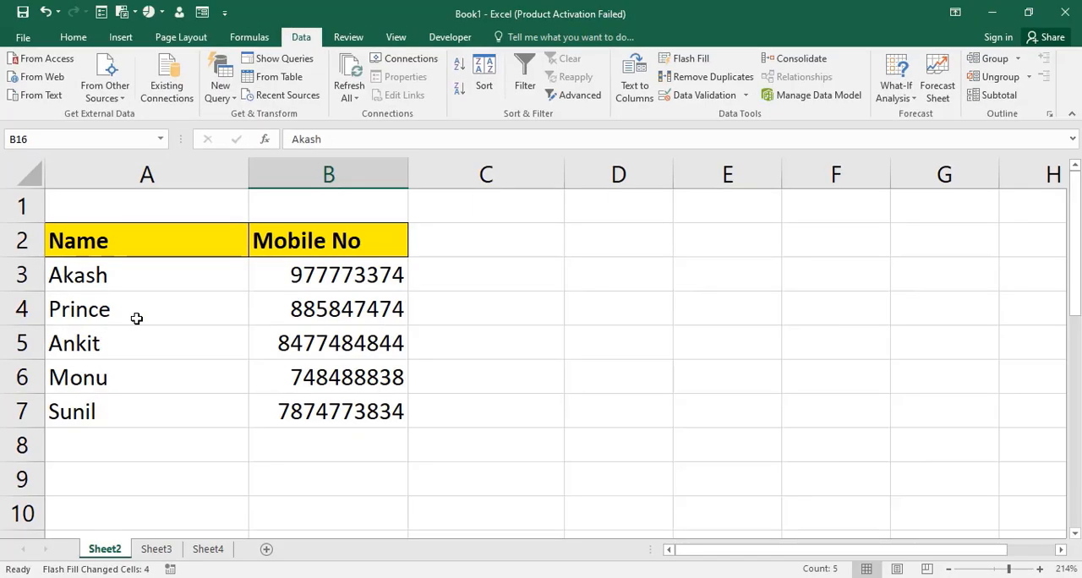
scroll(219, 349, down, 4)
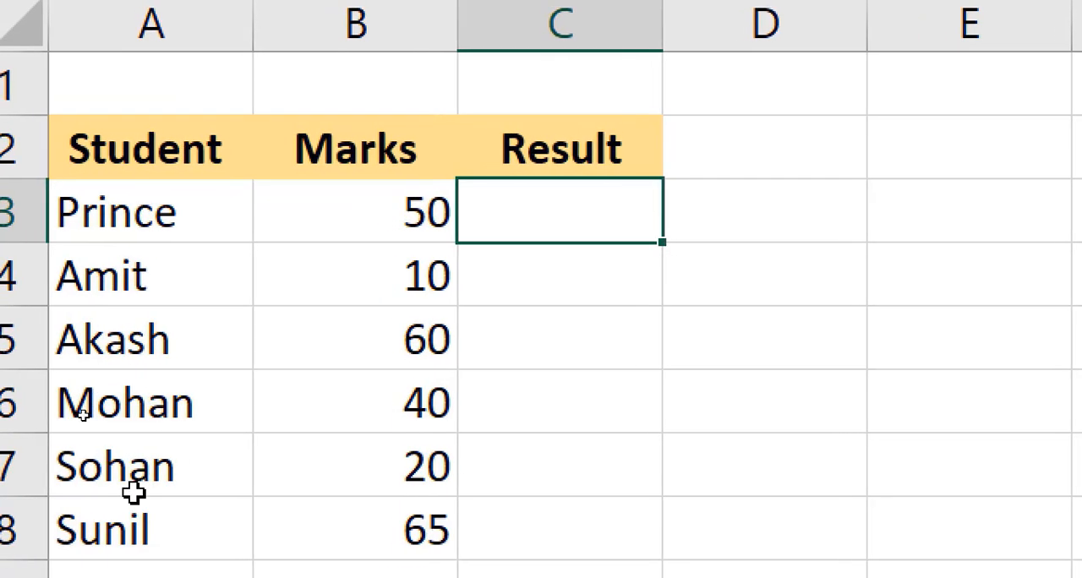
- Examine the student names in A3:A9, the marks in B3:B9 and the Result cells C3:C9 of the marks table
click(193, 84)
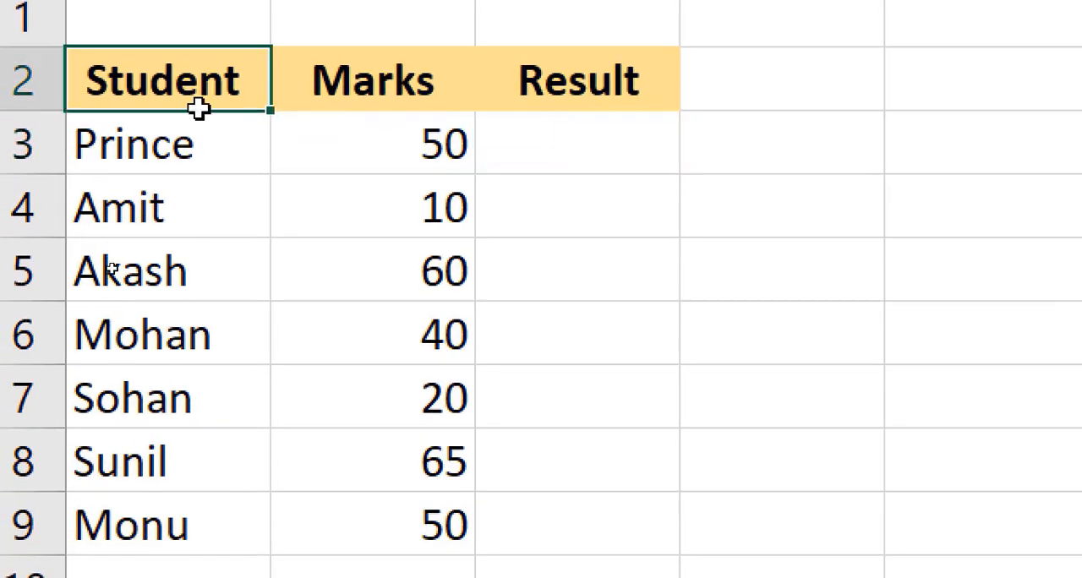
drag(205, 145, 138, 503)
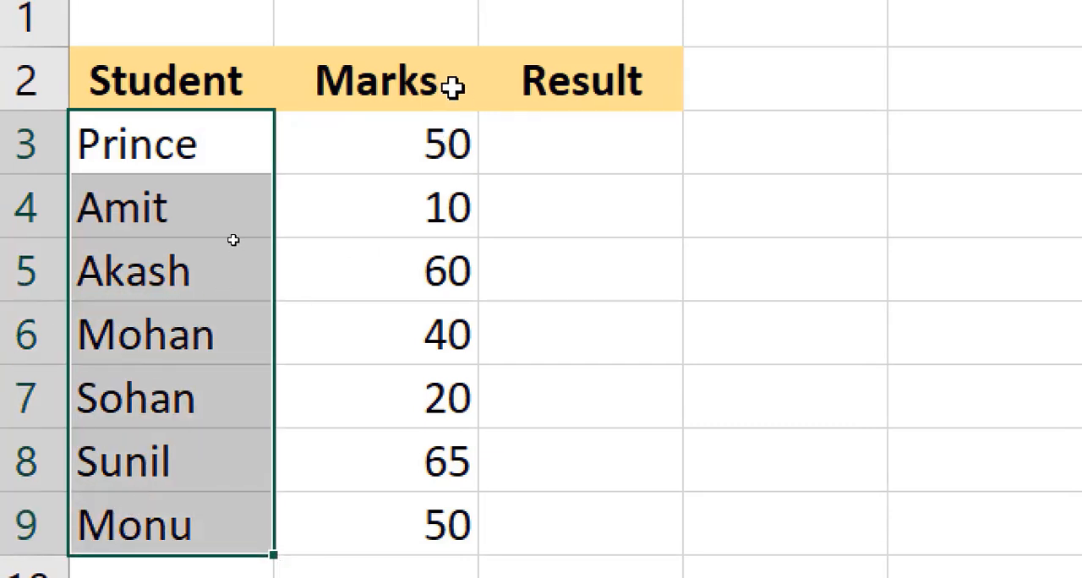
drag(425, 136, 426, 499)
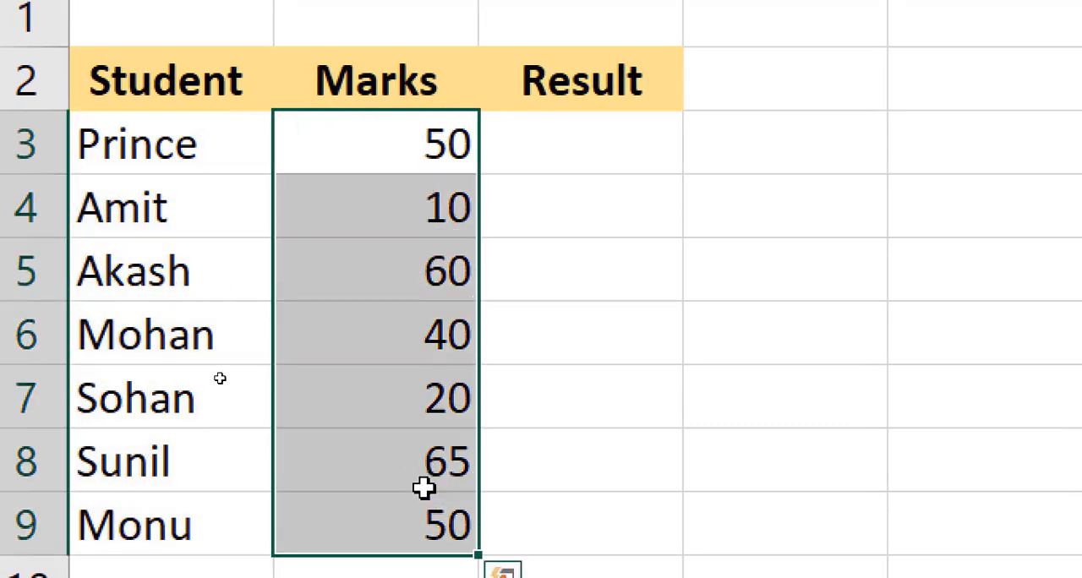
click(605, 146)
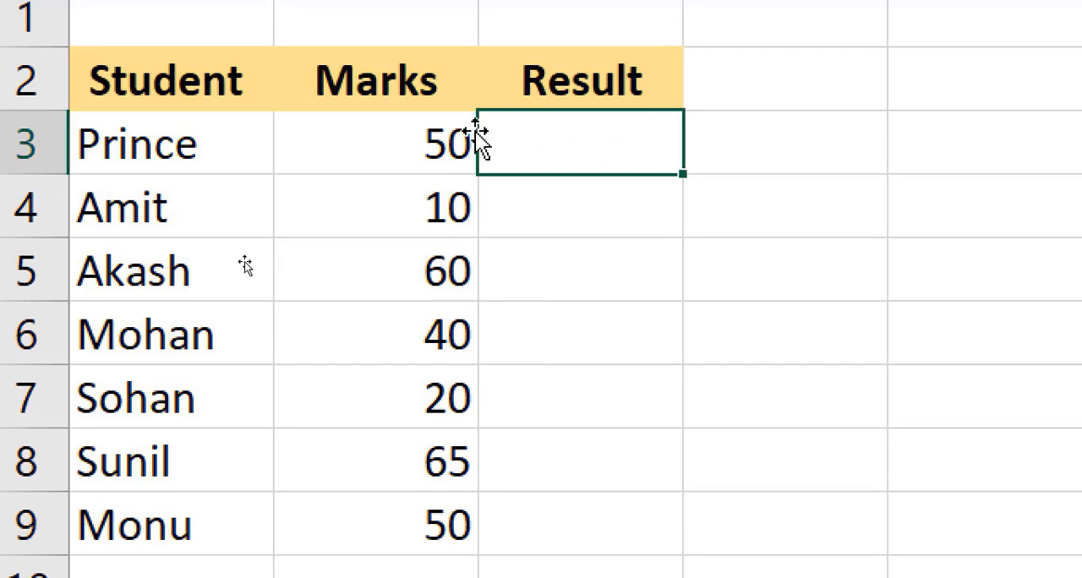
drag(440, 132, 425, 510)
drag(524, 148, 557, 506)
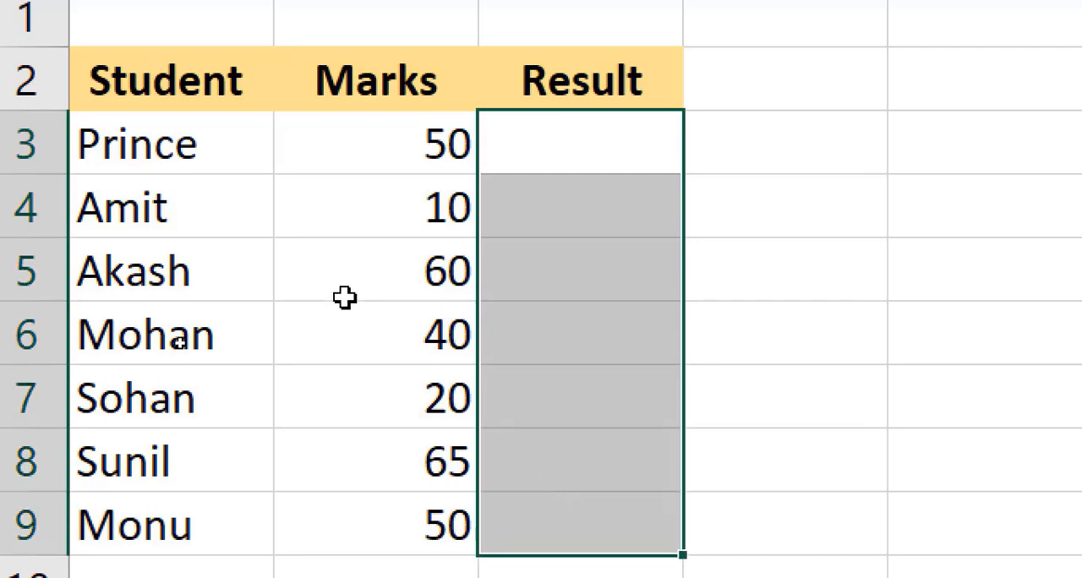
drag(417, 151, 397, 533)
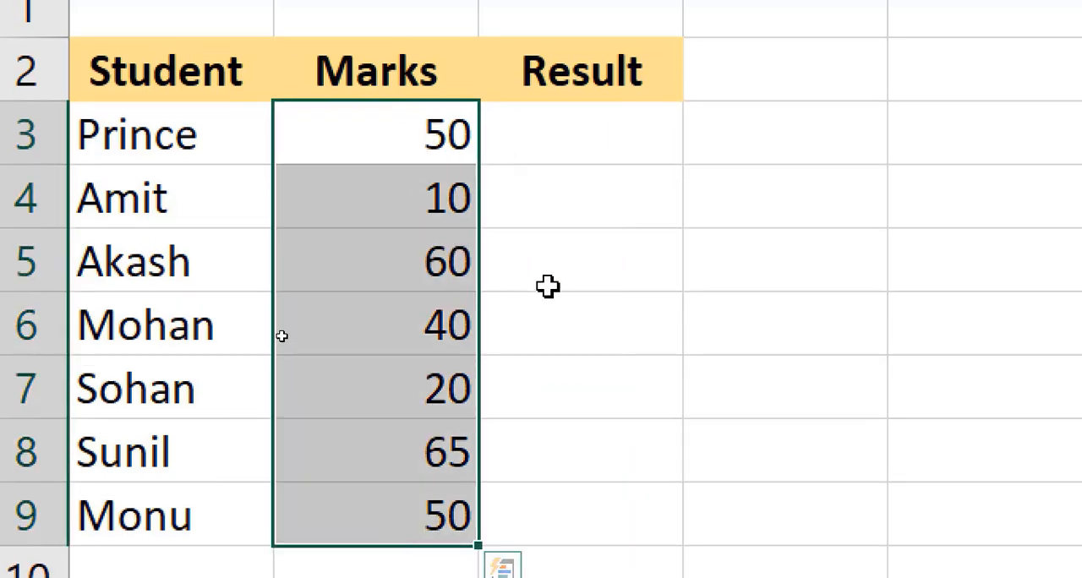
drag(561, 290, 537, 491)
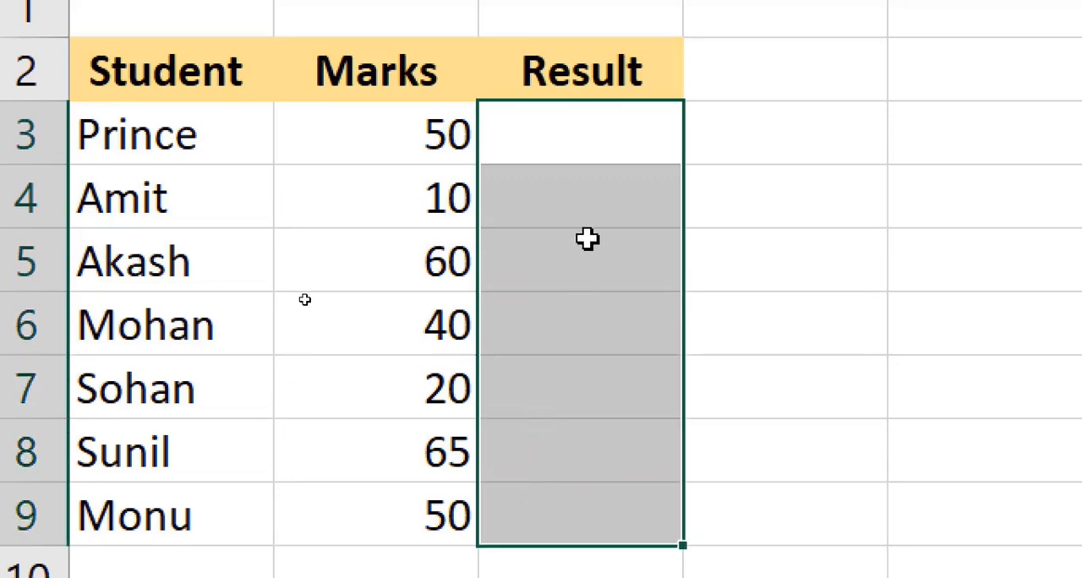
- Check the marks in B3, B5, B8 and B9 to decide which Result cells should read Pass
click(588, 155)
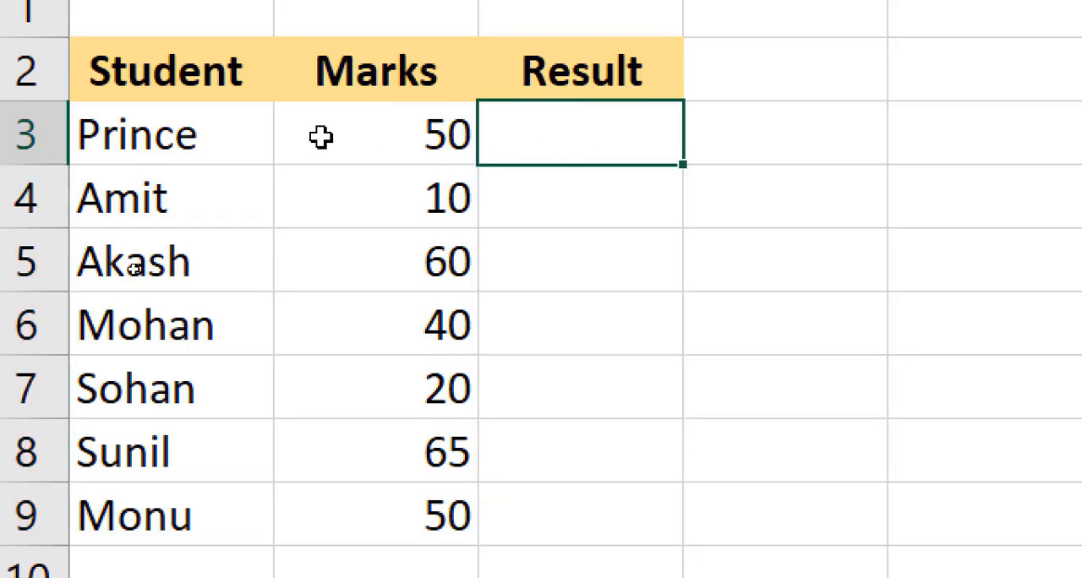
click(402, 144)
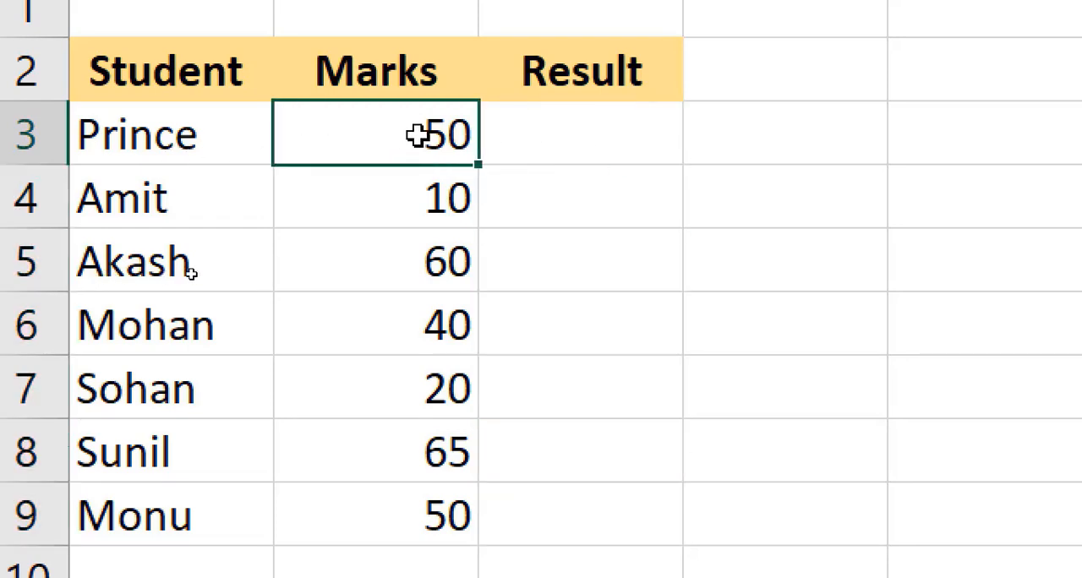
click(378, 269)
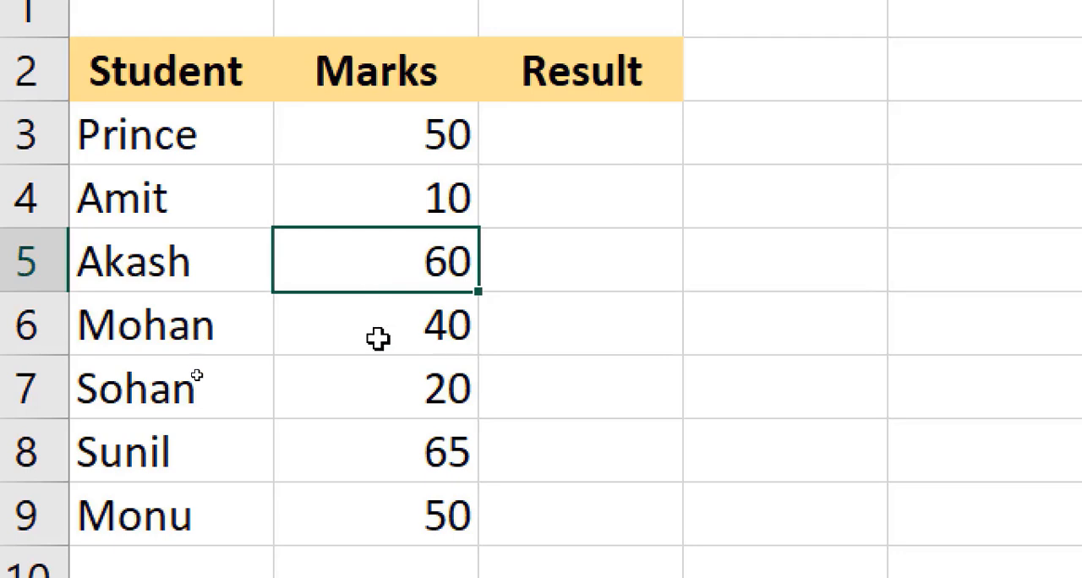
click(376, 450)
click(415, 508)
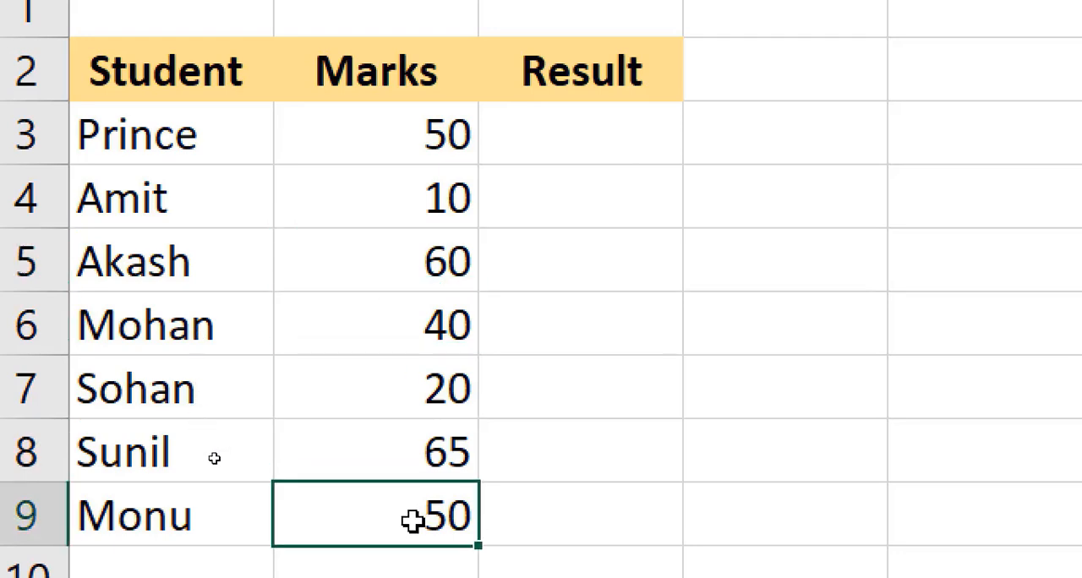
click(562, 152)
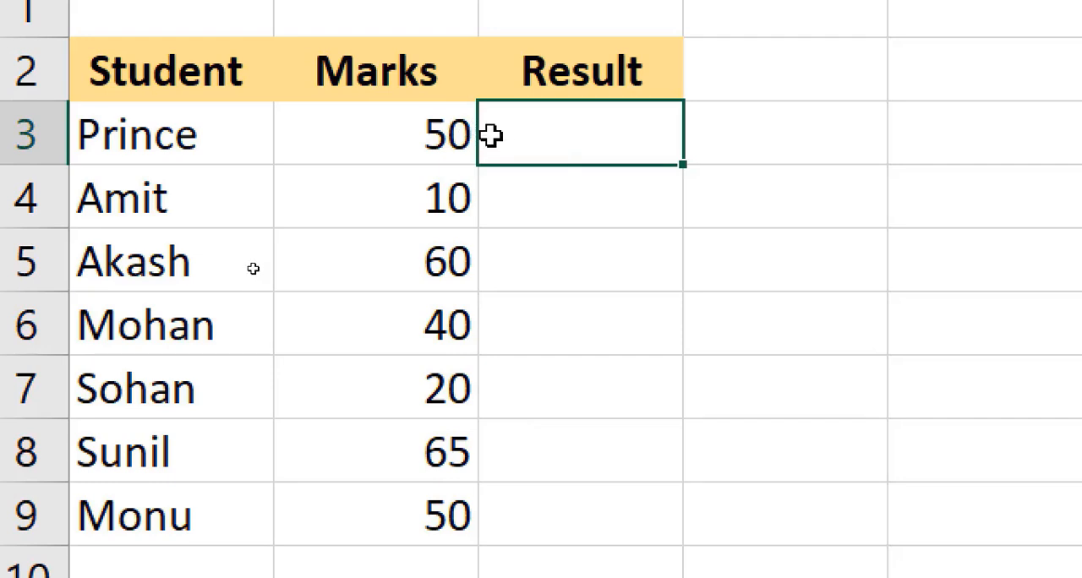
click(584, 192)
- Enter Pass in the Result cells C3, C5, C8 and C9 all at once
click(584, 155)
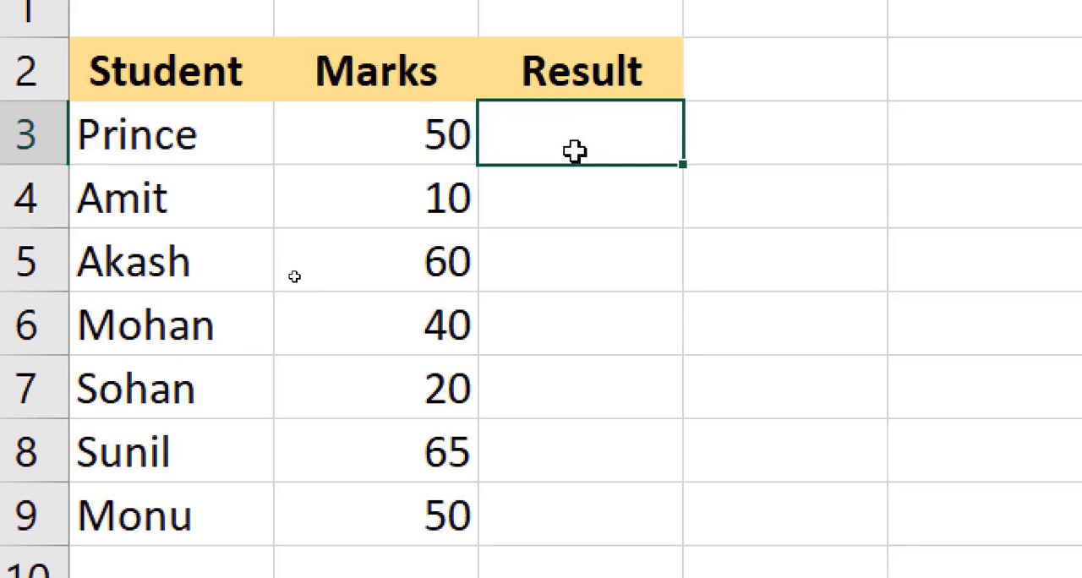
ctrl+click(515, 265)
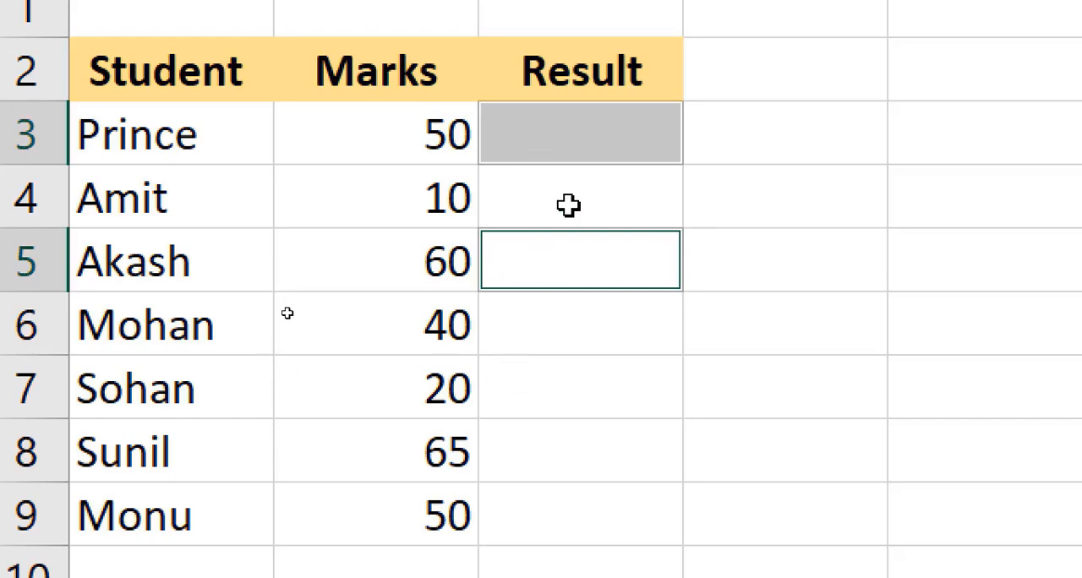
ctrl+click(515, 447)
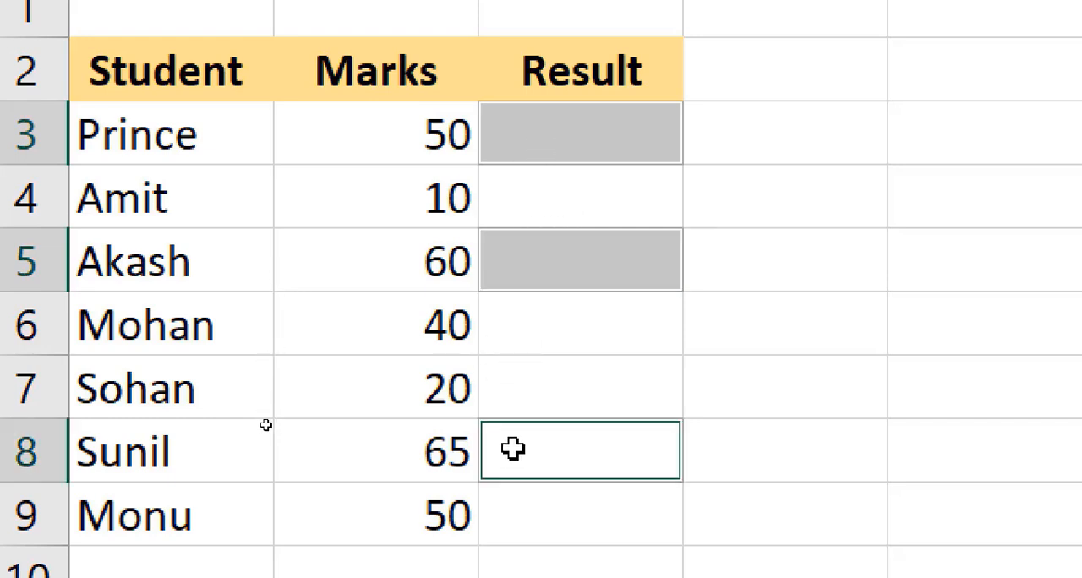
ctrl+click(570, 516)
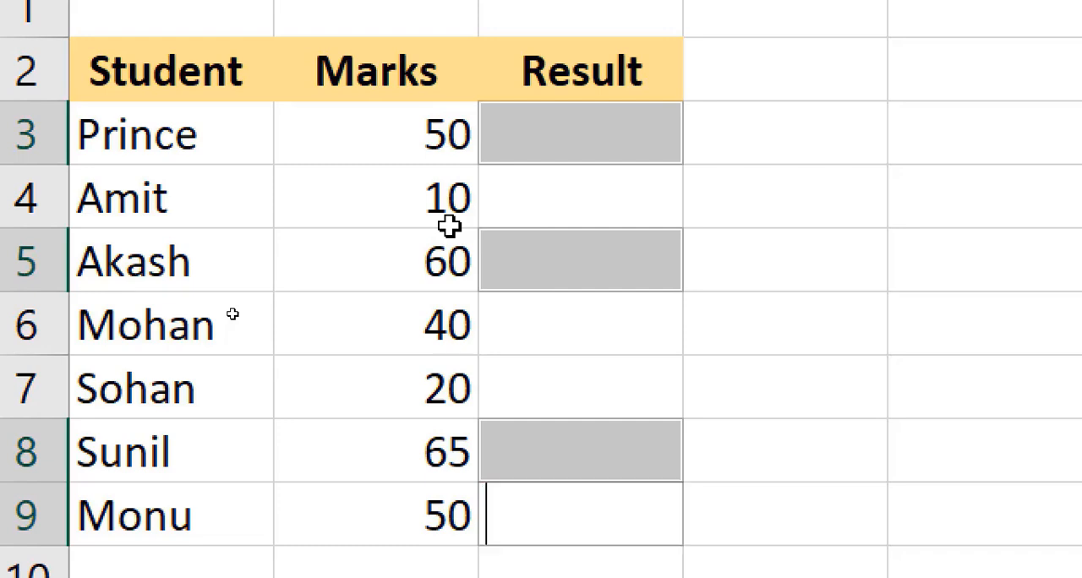
text(Pass)
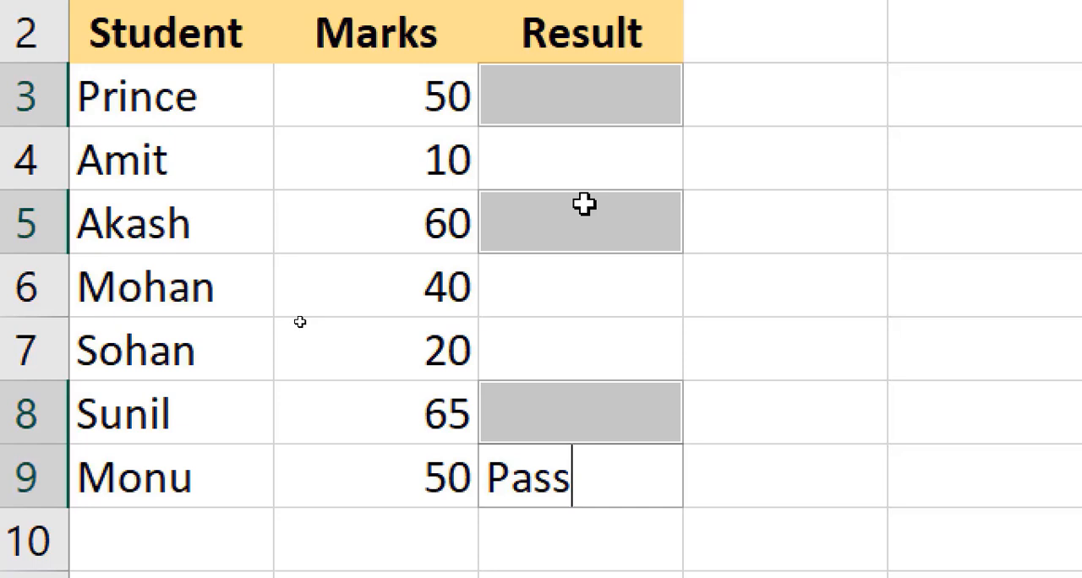
key(ctrl+Return)
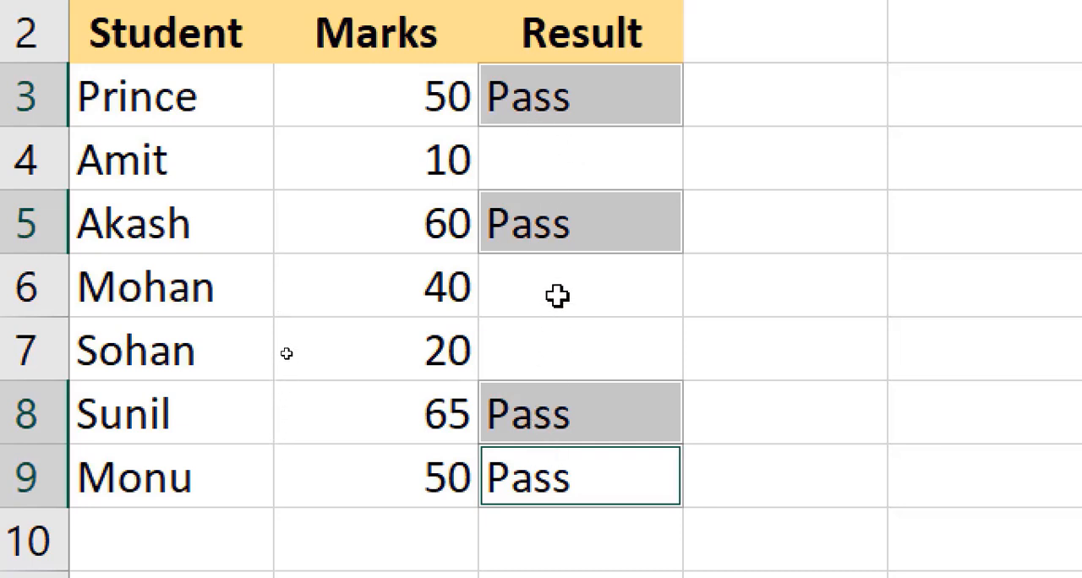
- Enter Fail in the remaining Result cells C4, C6 and C7 all at once
click(548, 174)
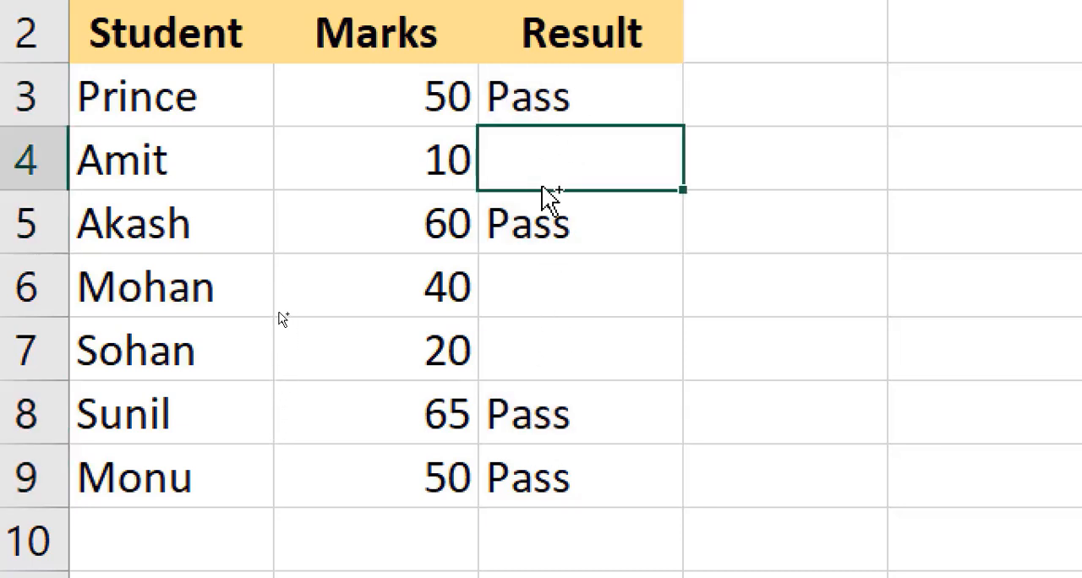
ctrl+click(524, 276)
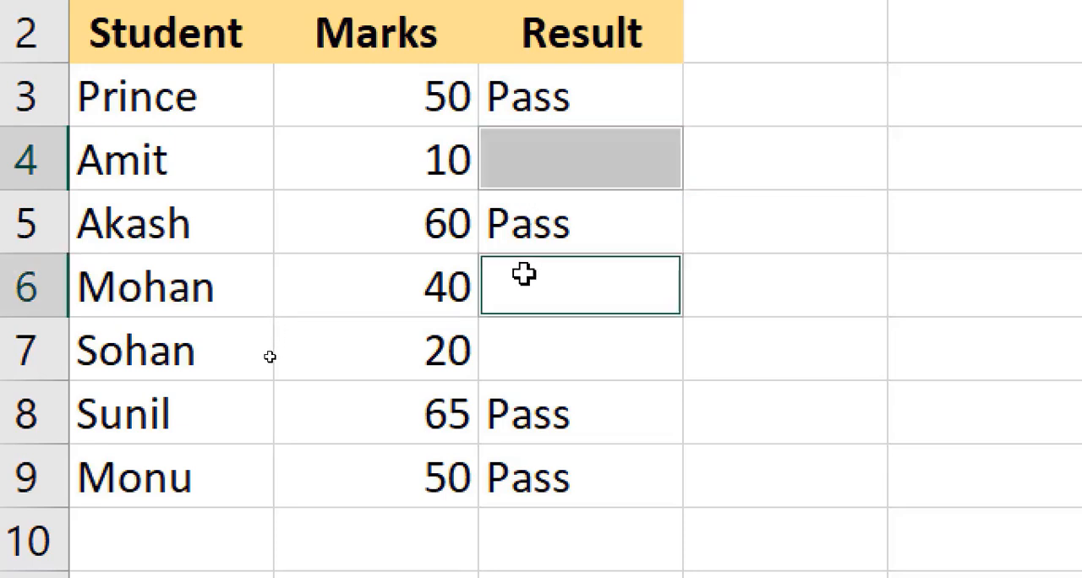
ctrl+click(530, 359)
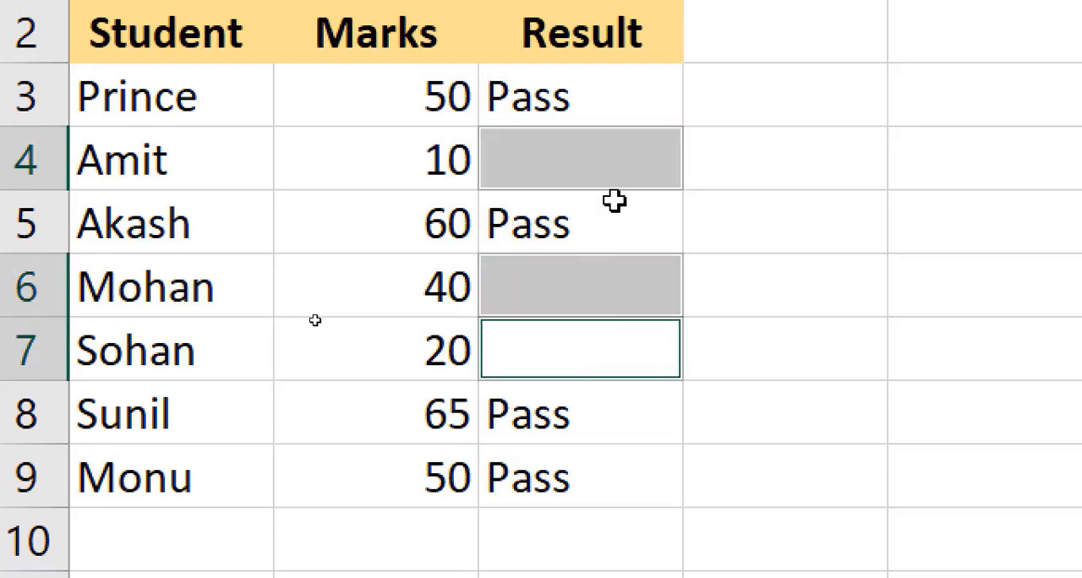
text(Fa)
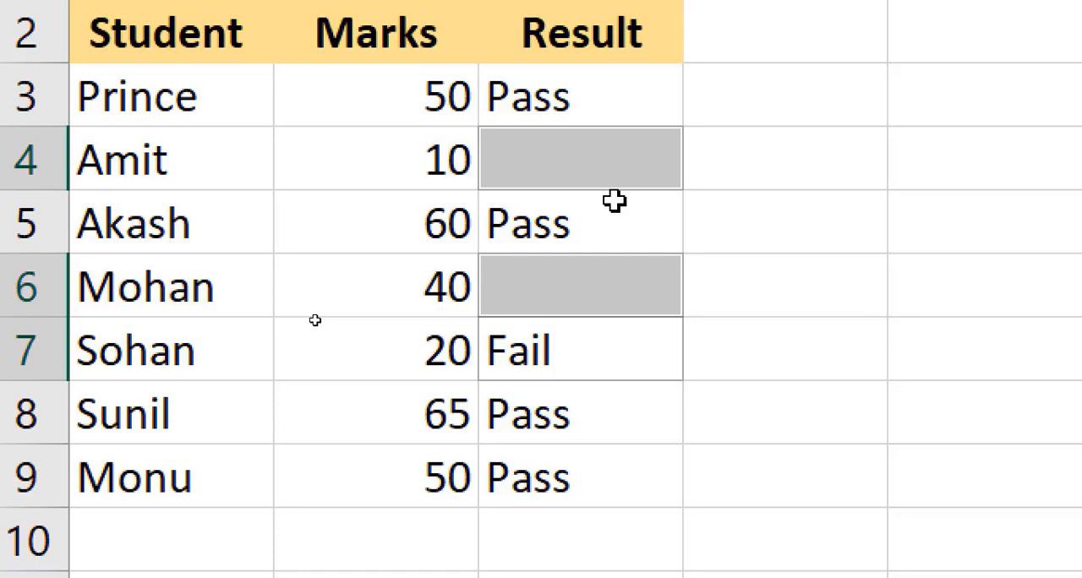
text(il)
key(ctrl+Return)
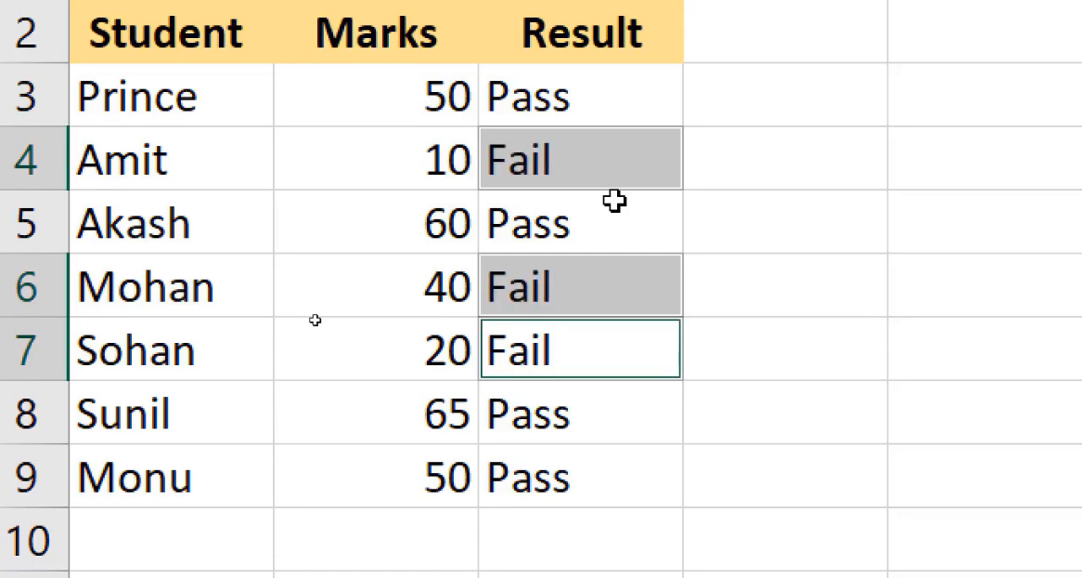
- Add the note "Ctr + Enter" in cell D6 beside the results table
click(746, 186)
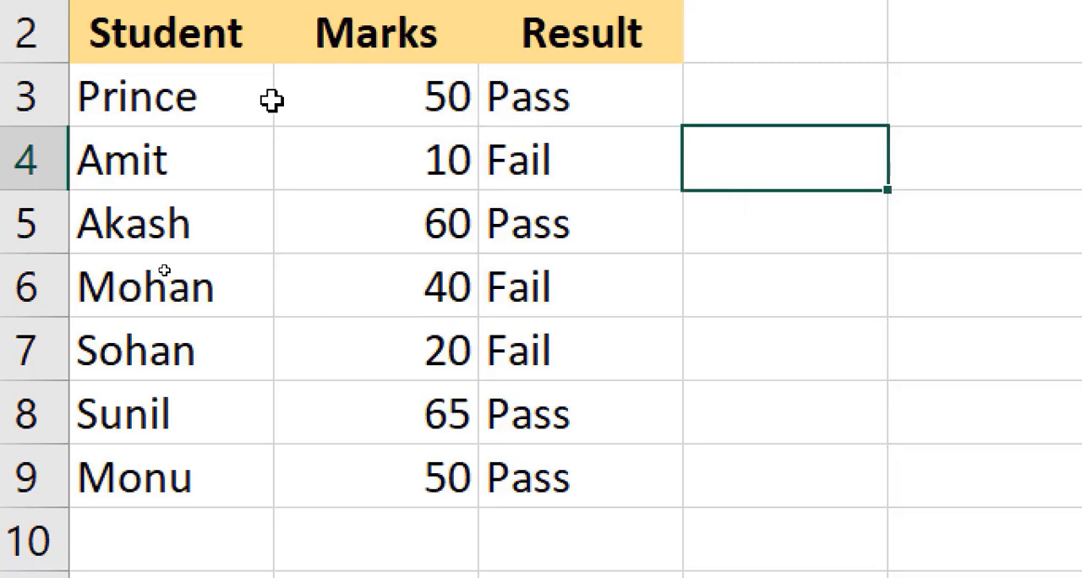
click(771, 243)
click(748, 266)
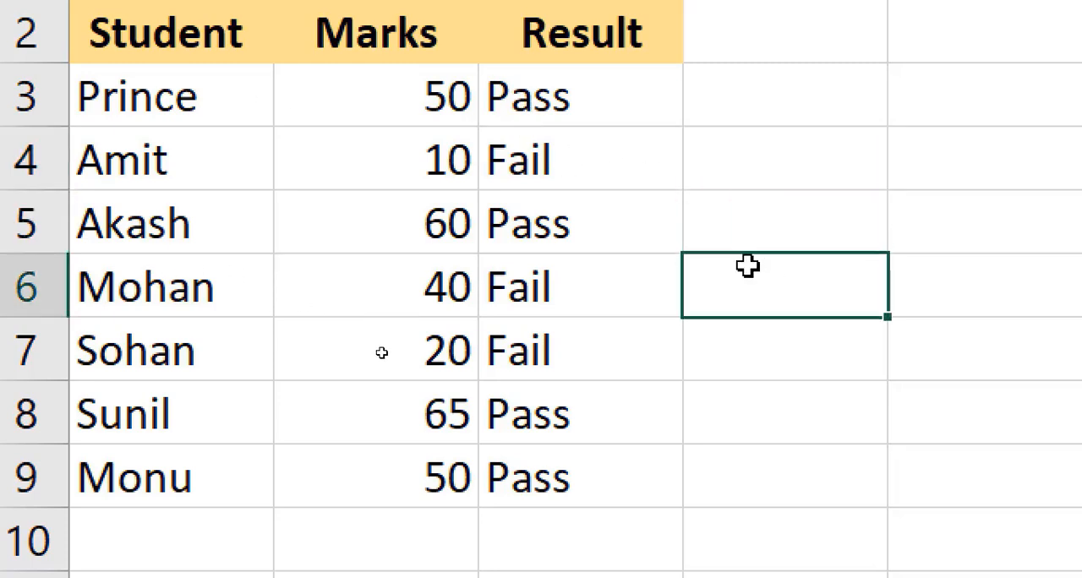
text(Ctr +)
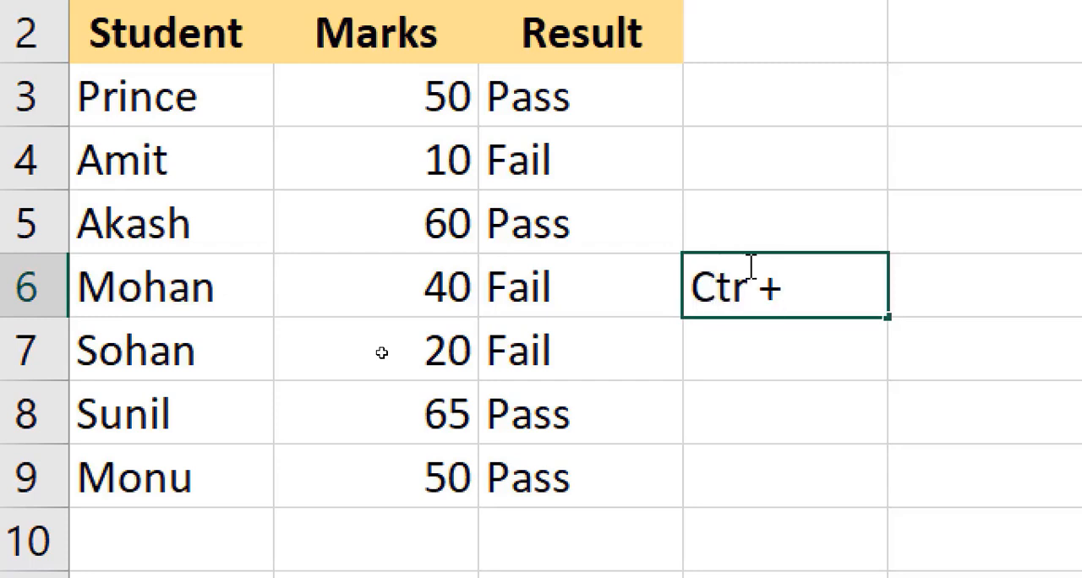
text( Enter)
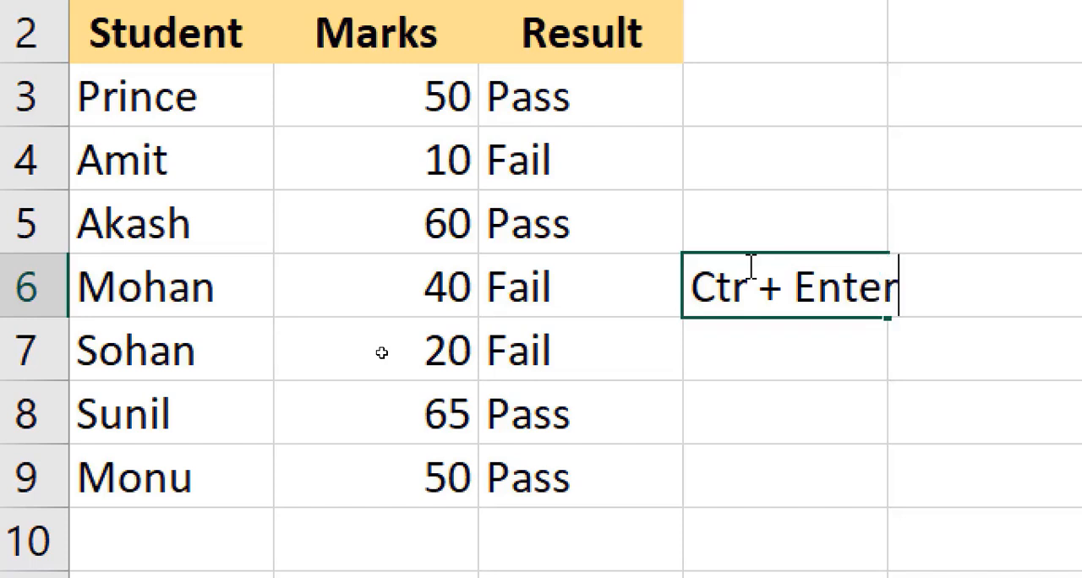
click(903, 345)
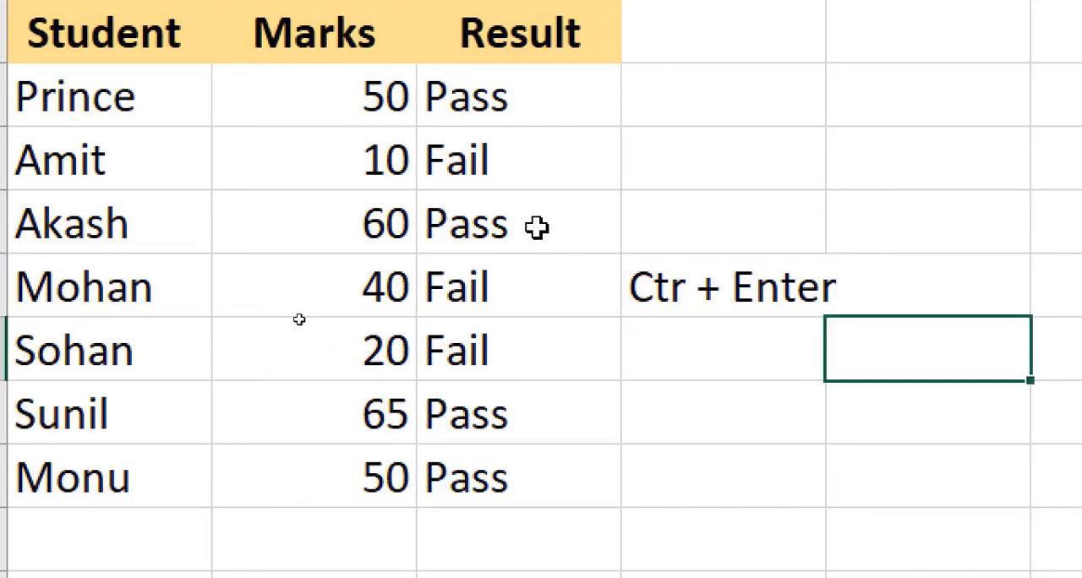
- Review the filled Result cells C3:C9 and the shortcut note in D6
drag(506, 101, 526, 458)
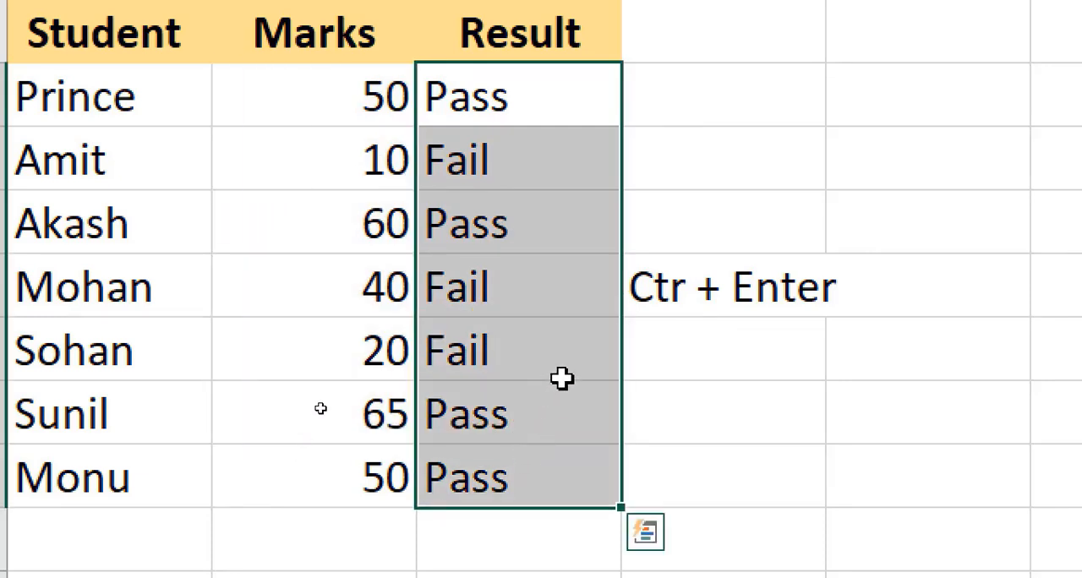
click(565, 110)
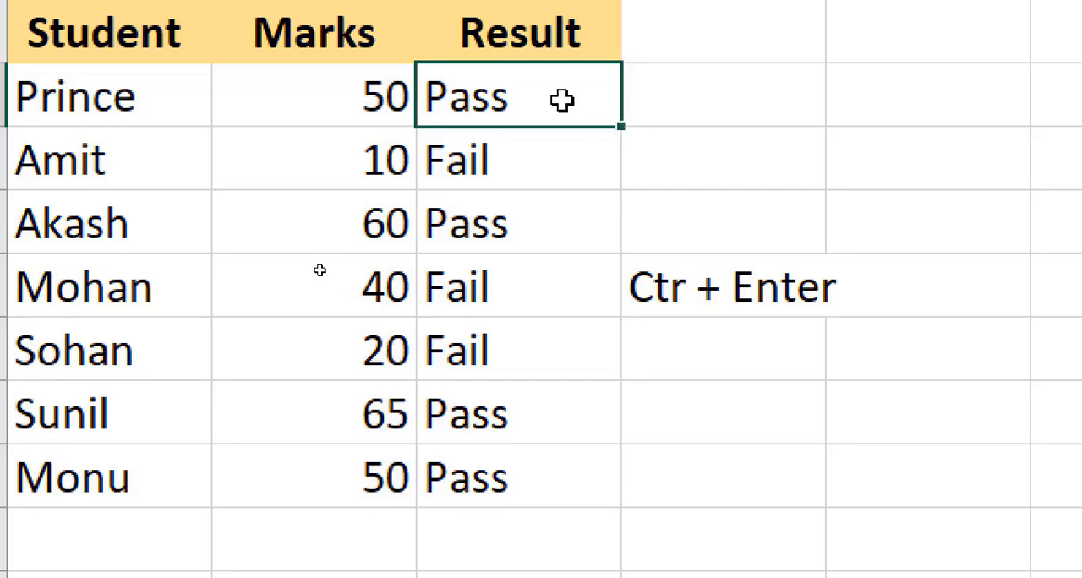
click(647, 272)
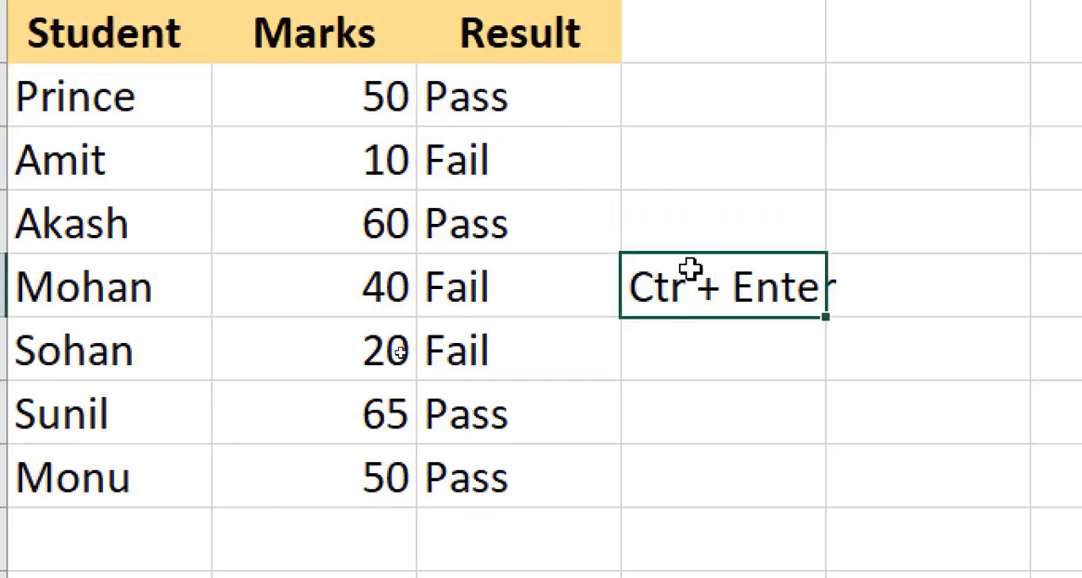
- Widen column D slightly to fit the "Ctr + Enter" note in D6
scroll(846, 76, up, 1)
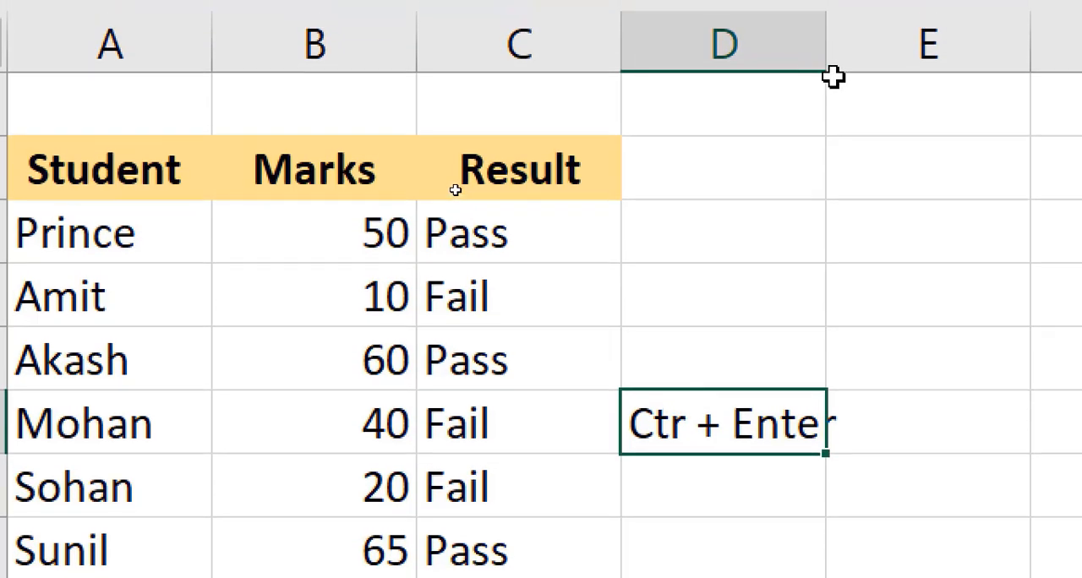
click(846, 10)
click(739, 397)
drag(827, 68, 848, 68)
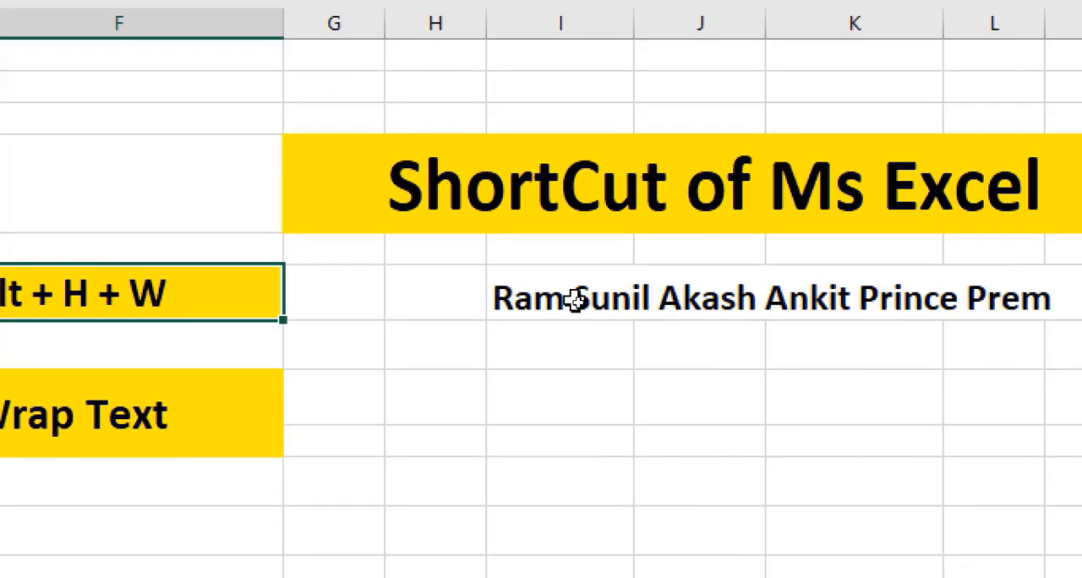
- Apply Wrap Text to the list of names in cell I6 on the Wrap text sheet
click(508, 311)
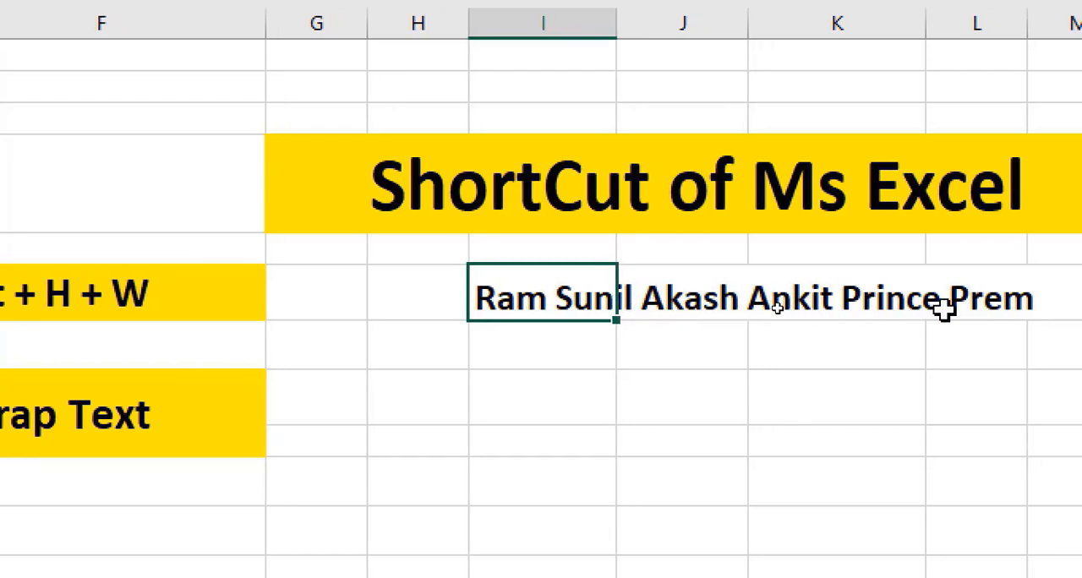
click(618, 341)
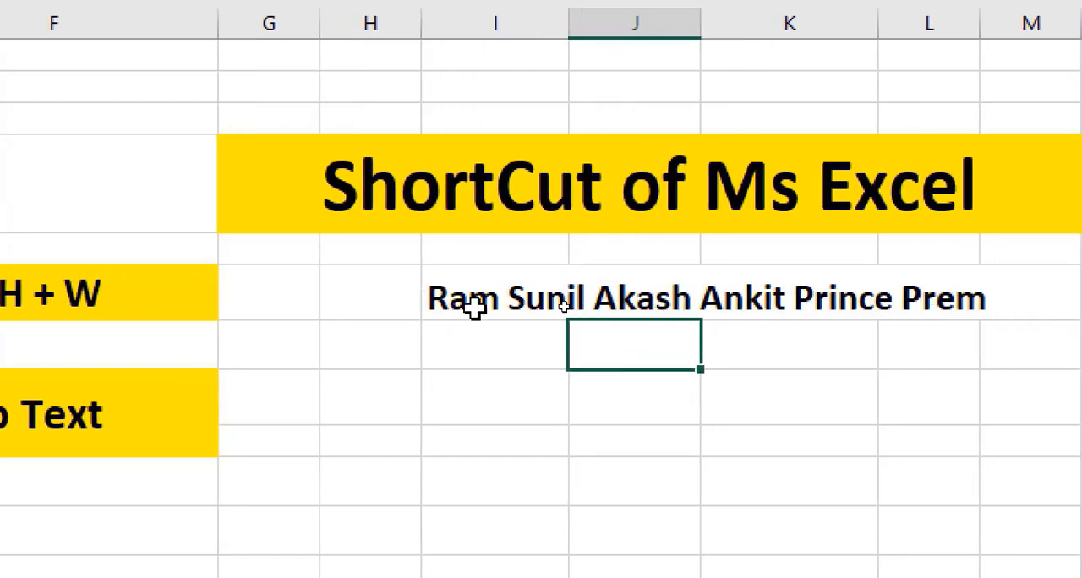
click(463, 301)
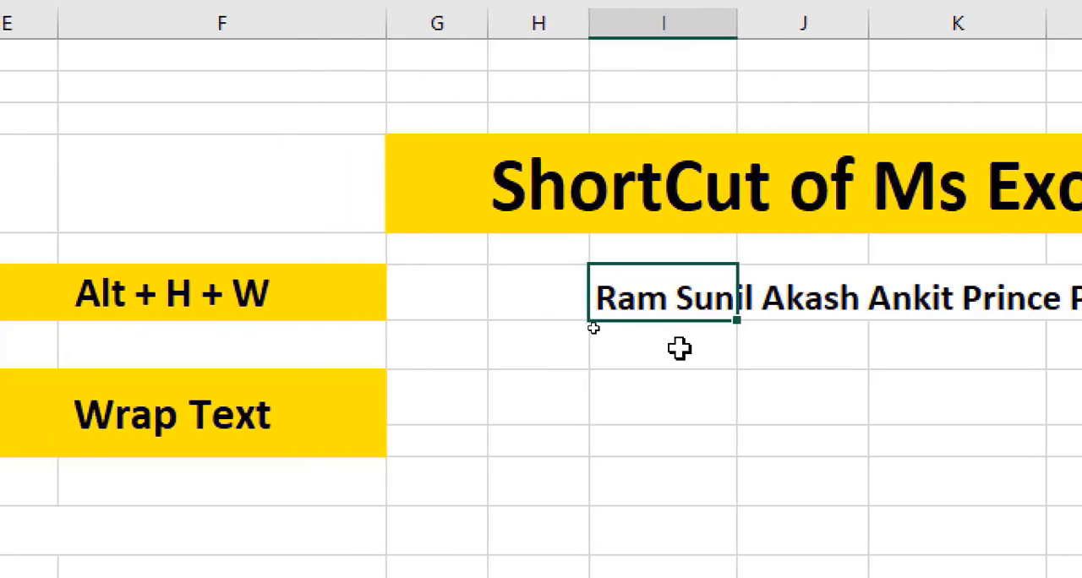
click(682, 380)
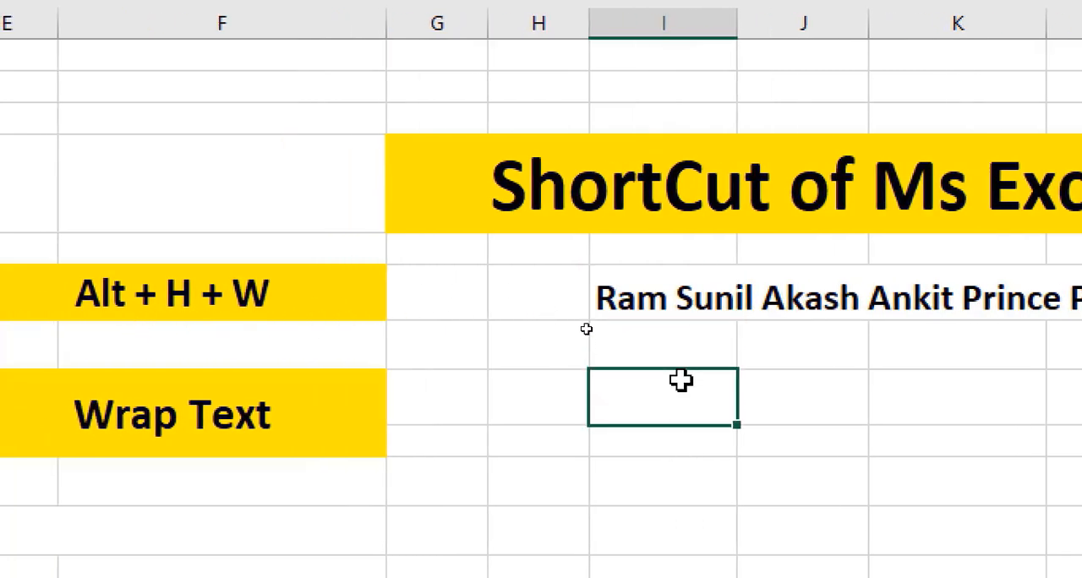
click(659, 301)
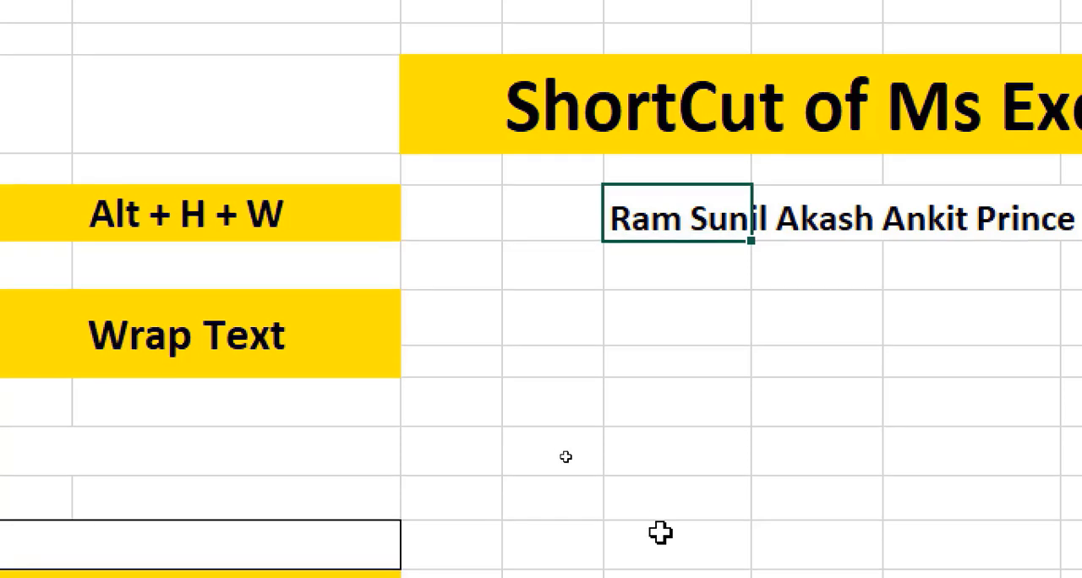
click(729, 331)
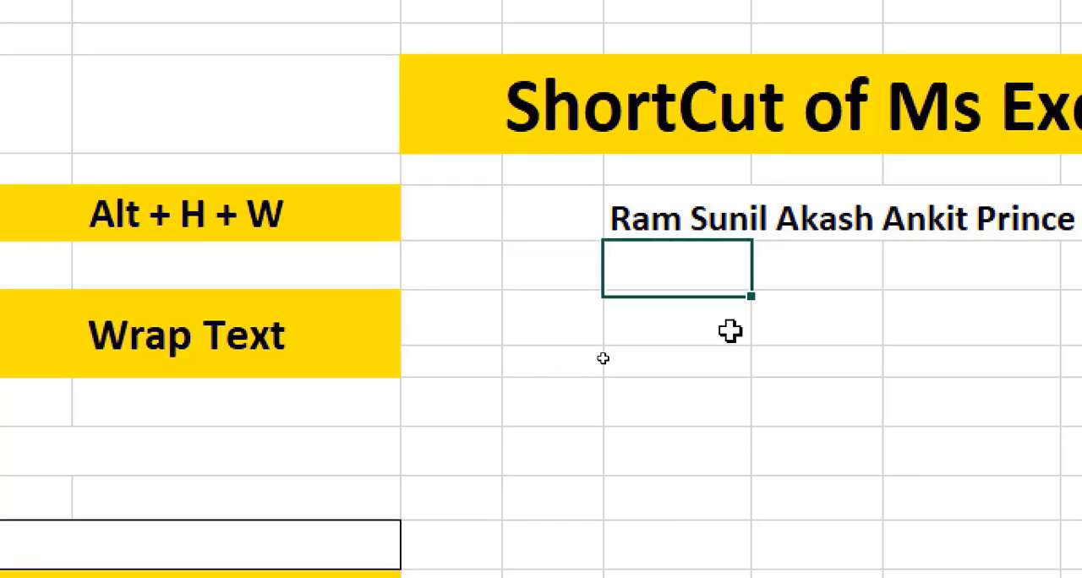
click(670, 217)
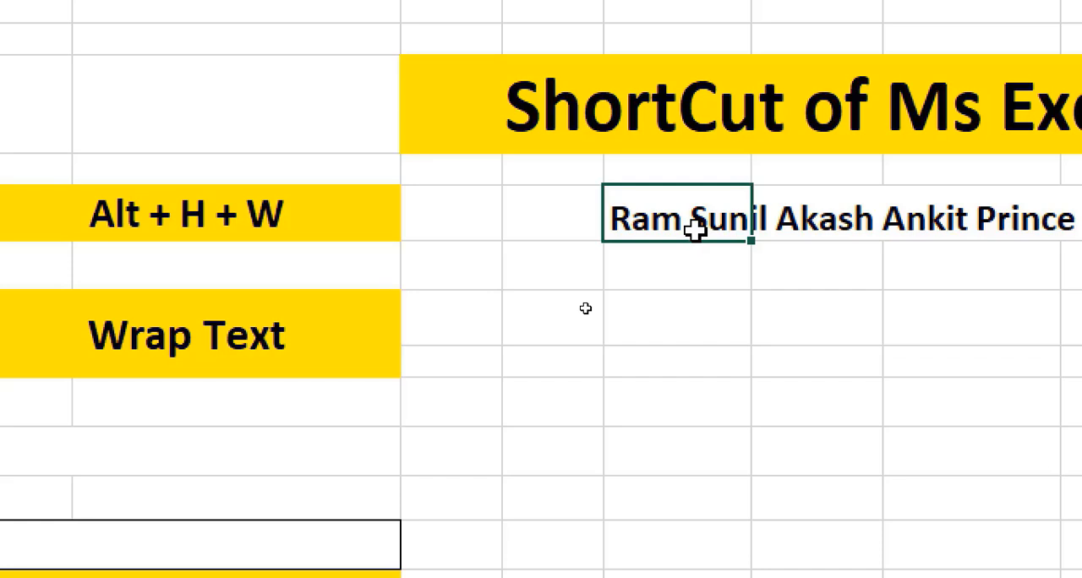
key(alt+h)
key(w)
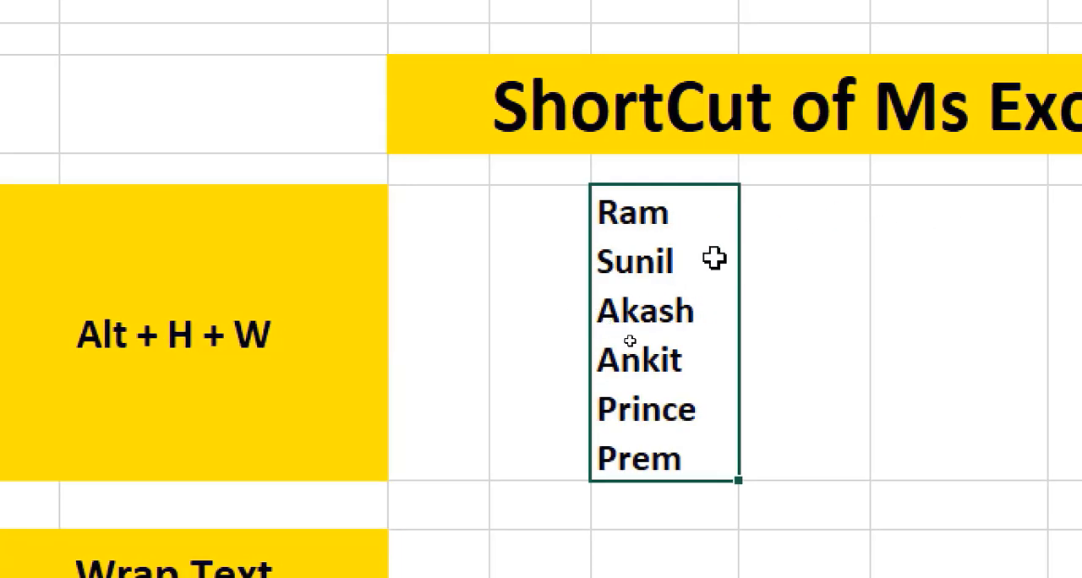
click(773, 292)
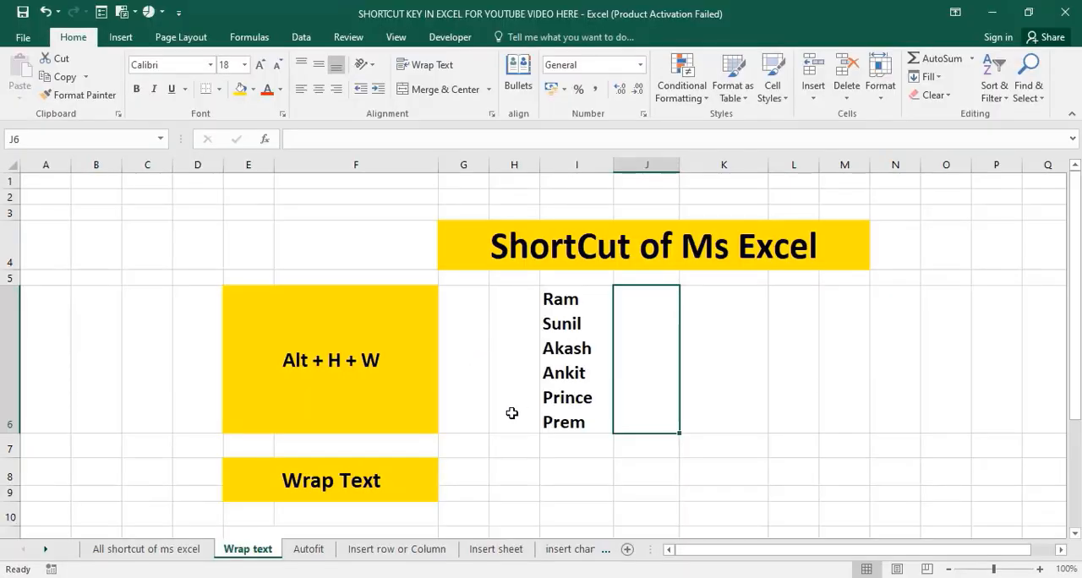
- Open the Autofit sheet and examine the column widths around the Name, Age, Marks, City and State headers in row 6
click(308, 550)
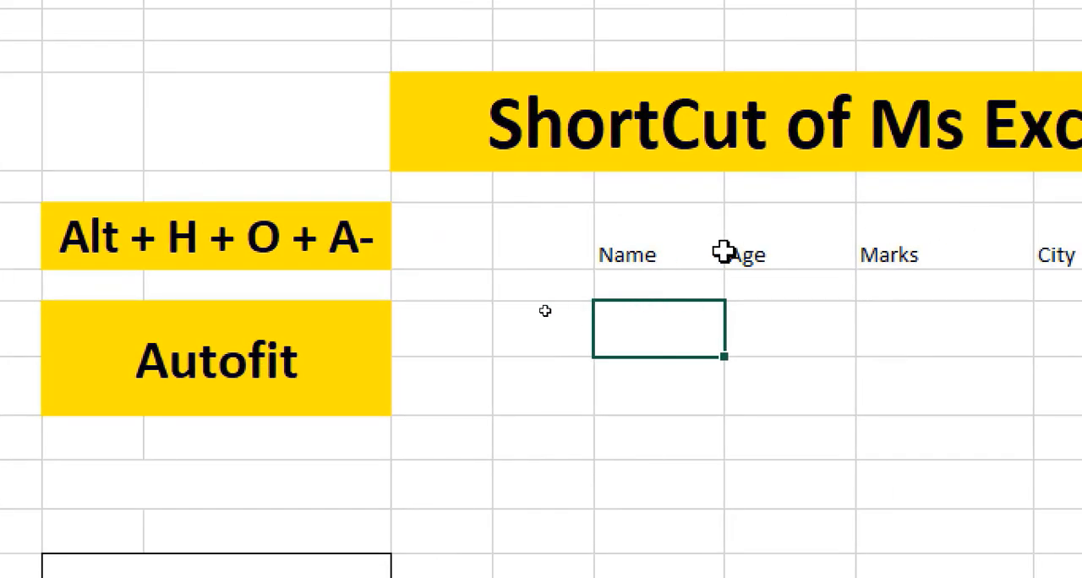
click(652, 251)
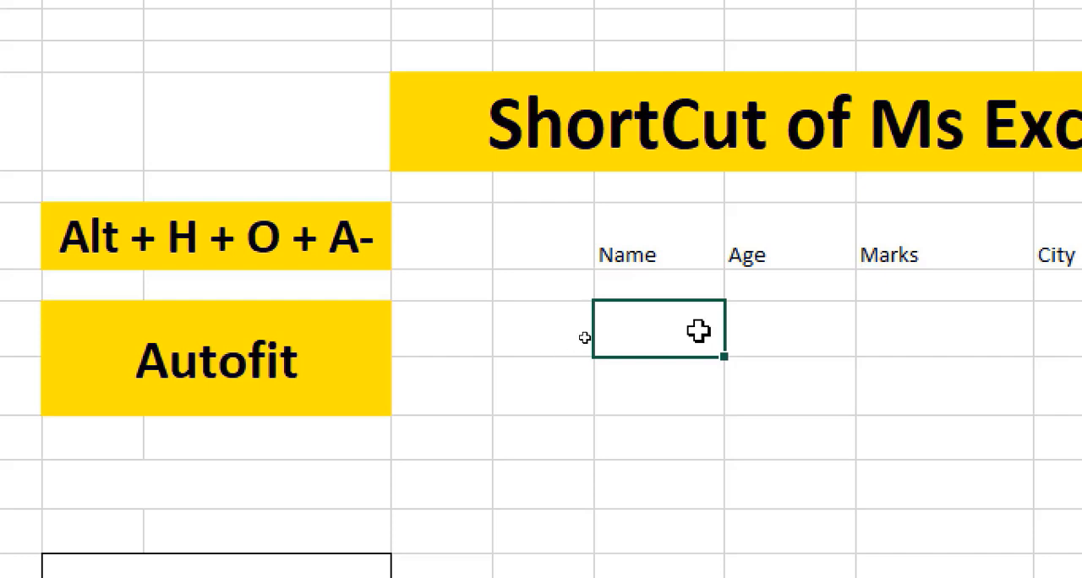
click(791, 253)
click(905, 239)
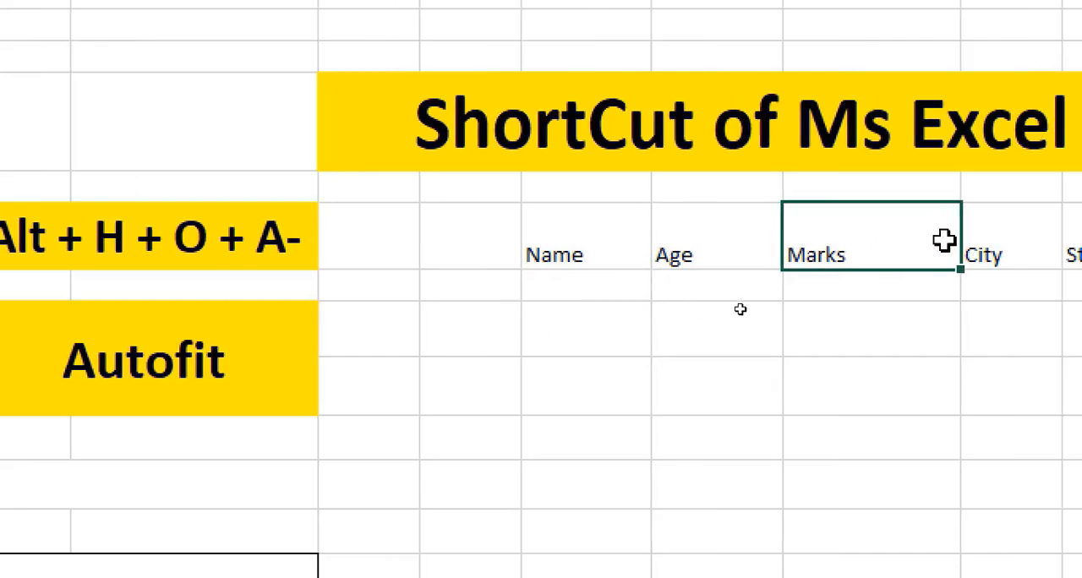
click(1044, 252)
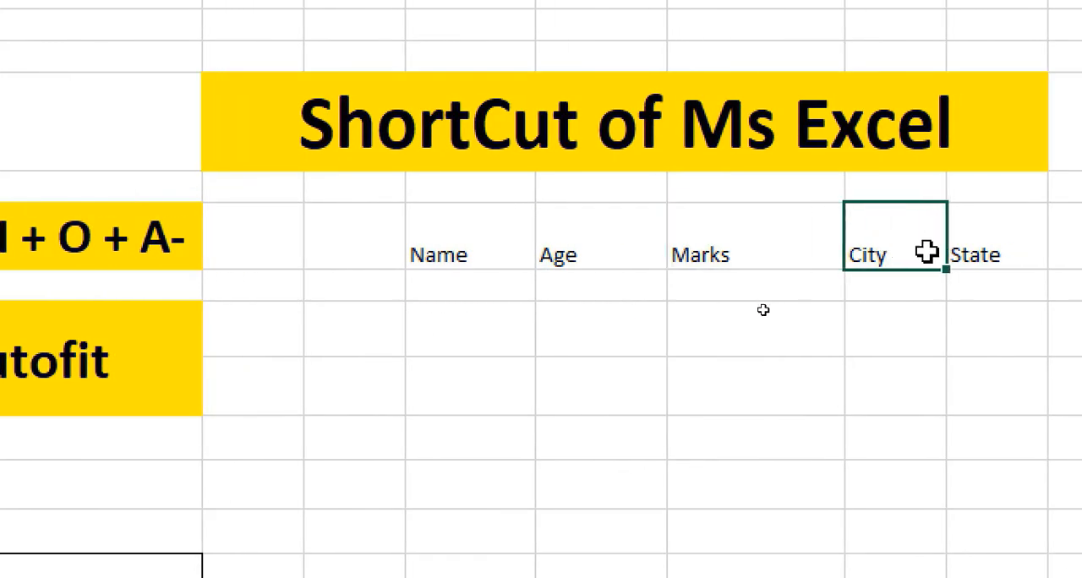
click(972, 246)
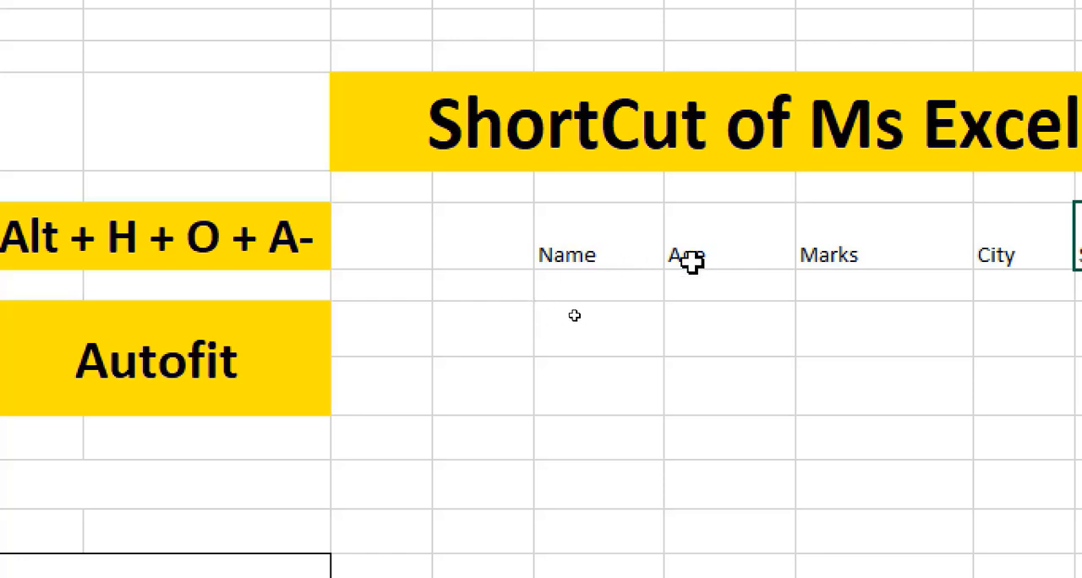
click(600, 248)
click(769, 250)
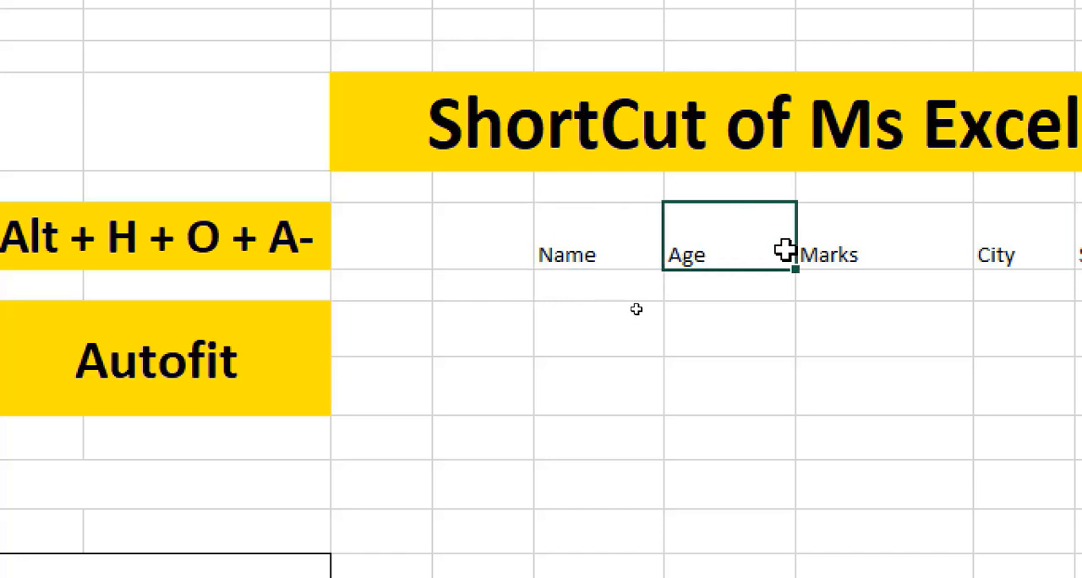
click(956, 250)
click(926, 249)
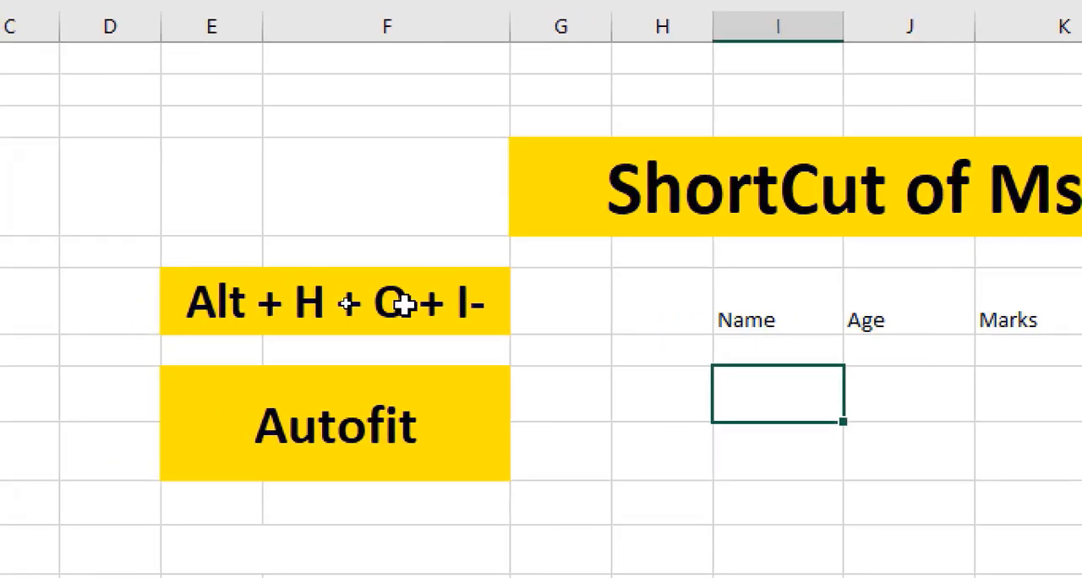
- AutoFit the widths of columns I to M to the header texts in I6:M6
click(767, 308)
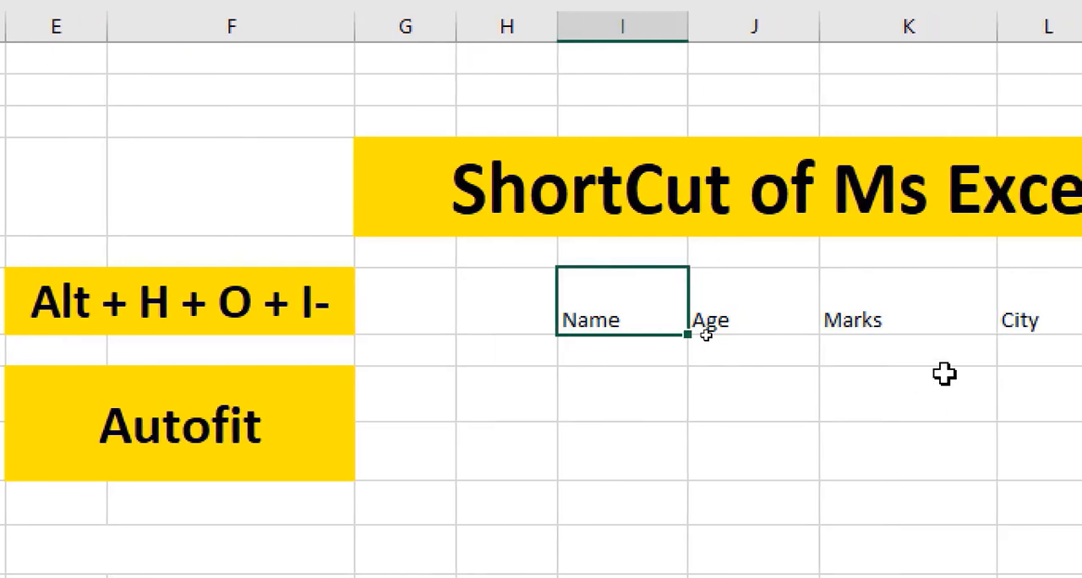
click(726, 384)
drag(584, 307, 1081, 293)
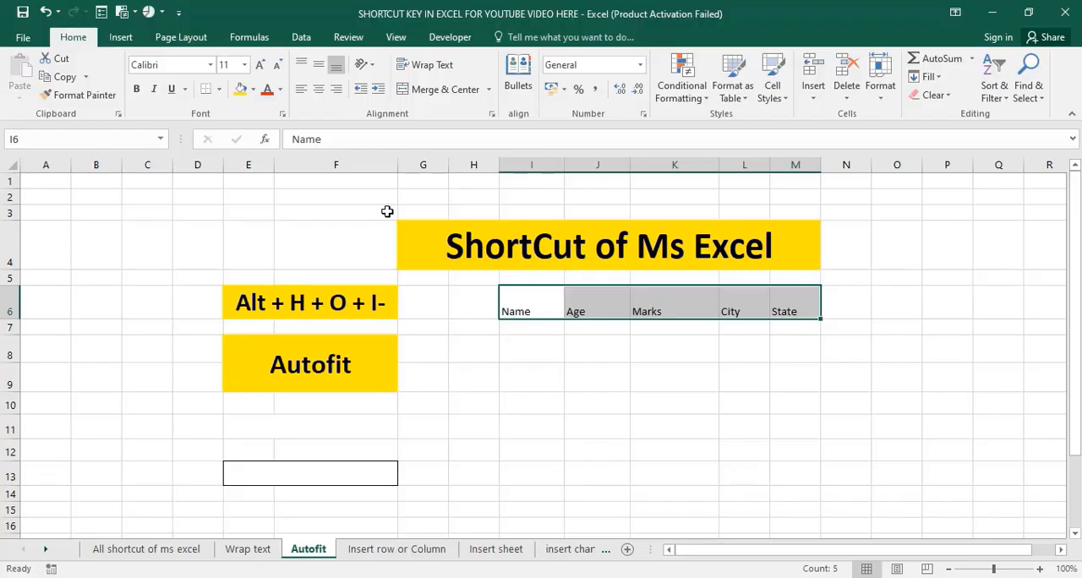
key(alt)
key(h)
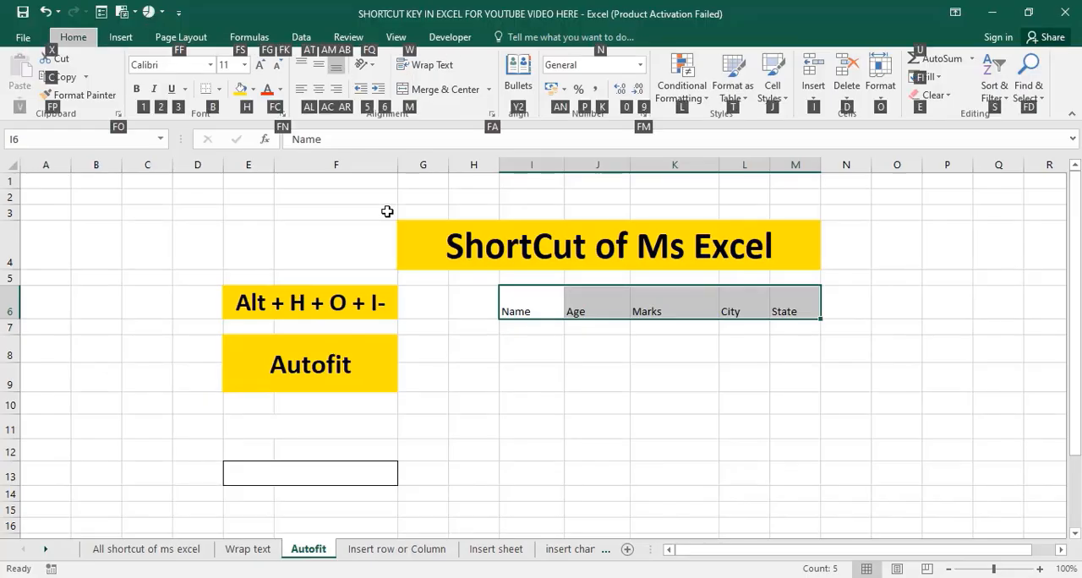
key(o)
key(i)
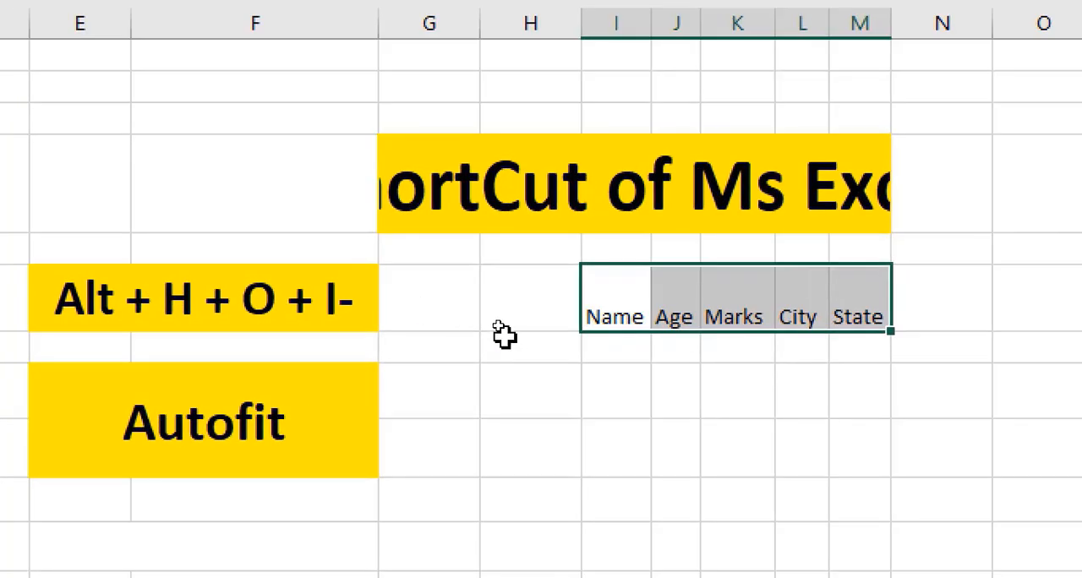
- View the Quick Analysis formatting options for the headers in I6:M6 and close them
key(ctrl+q)
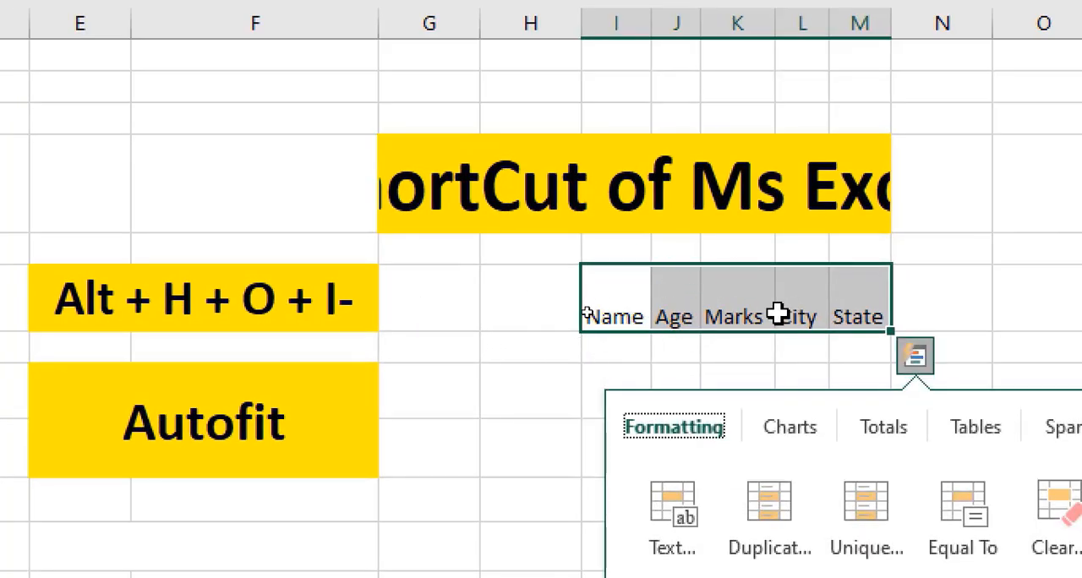
click(719, 311)
drag(623, 315, 848, 310)
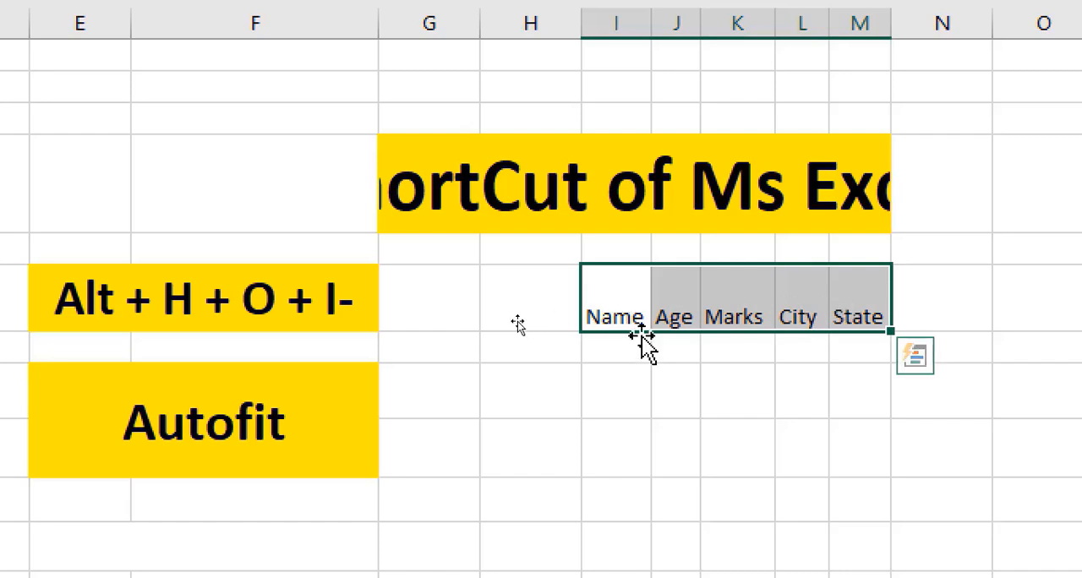
key(ctrl+q)
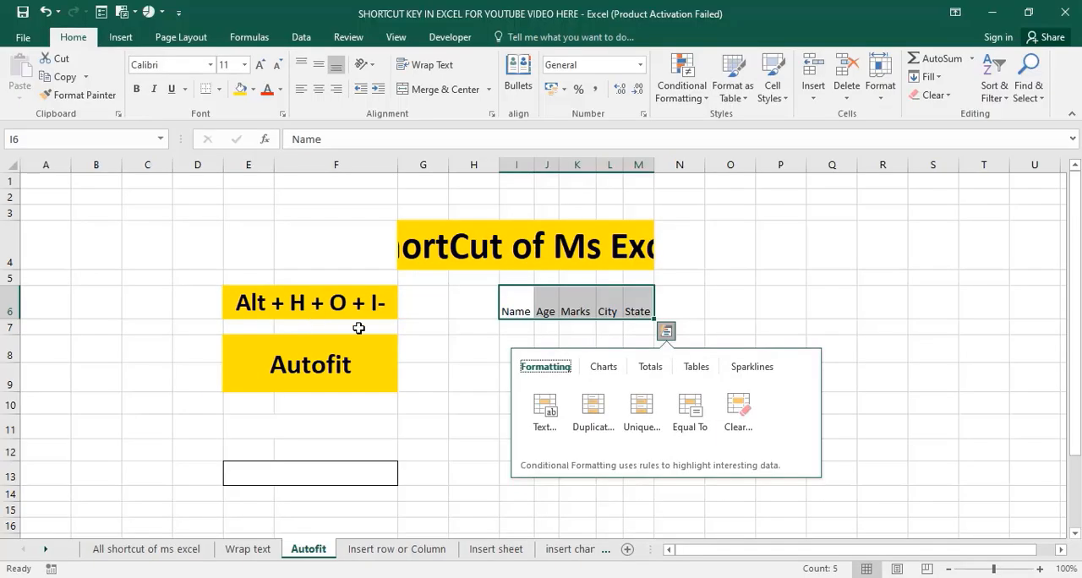
click(404, 396)
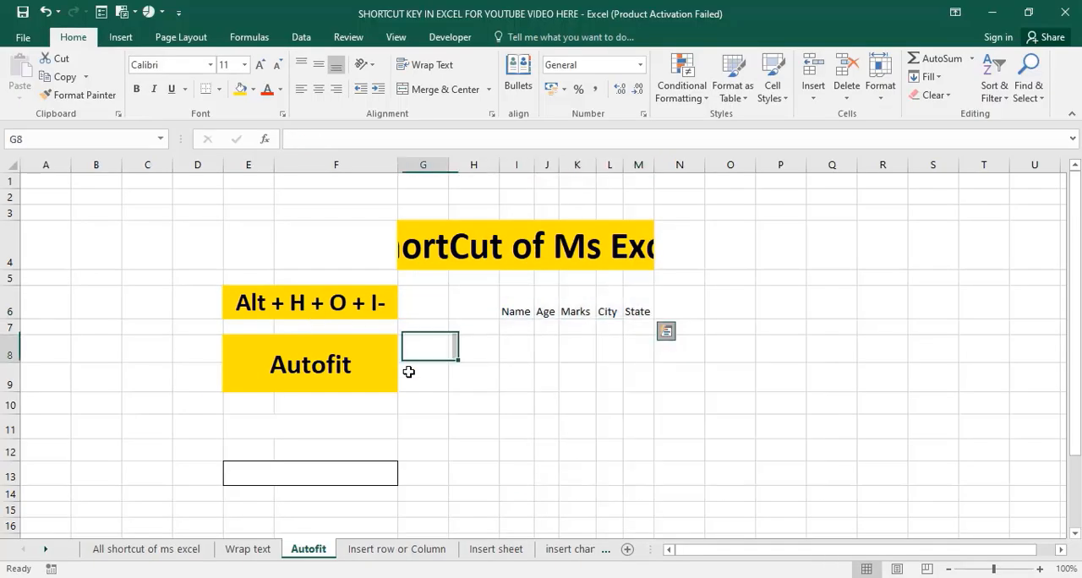
- Open the Insert row or Column sheet and examine its insert/delete shortcut labels and the Name, Age and Mark entries in F16:F18
click(380, 550)
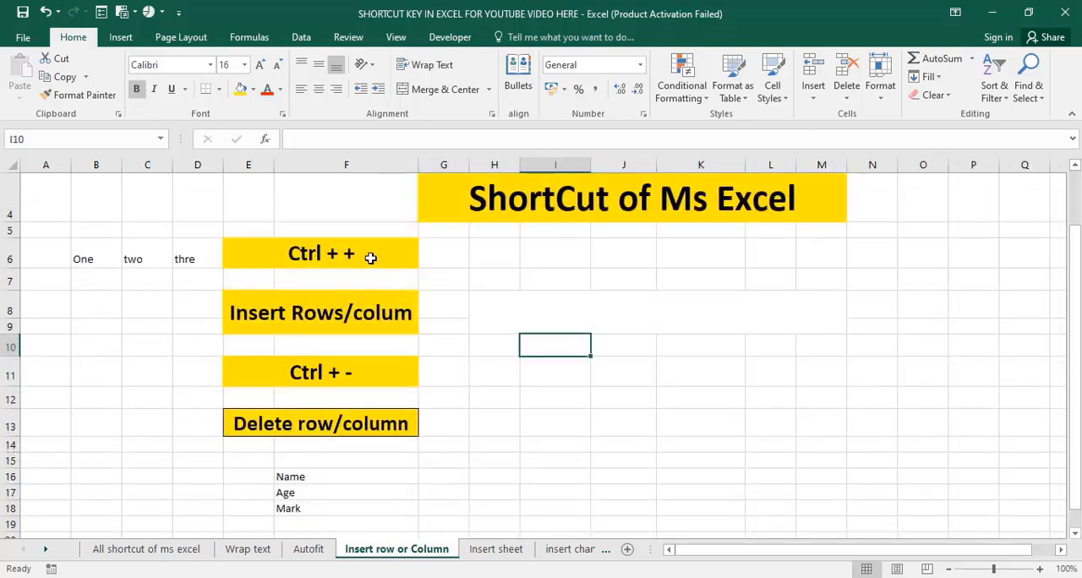
click(293, 312)
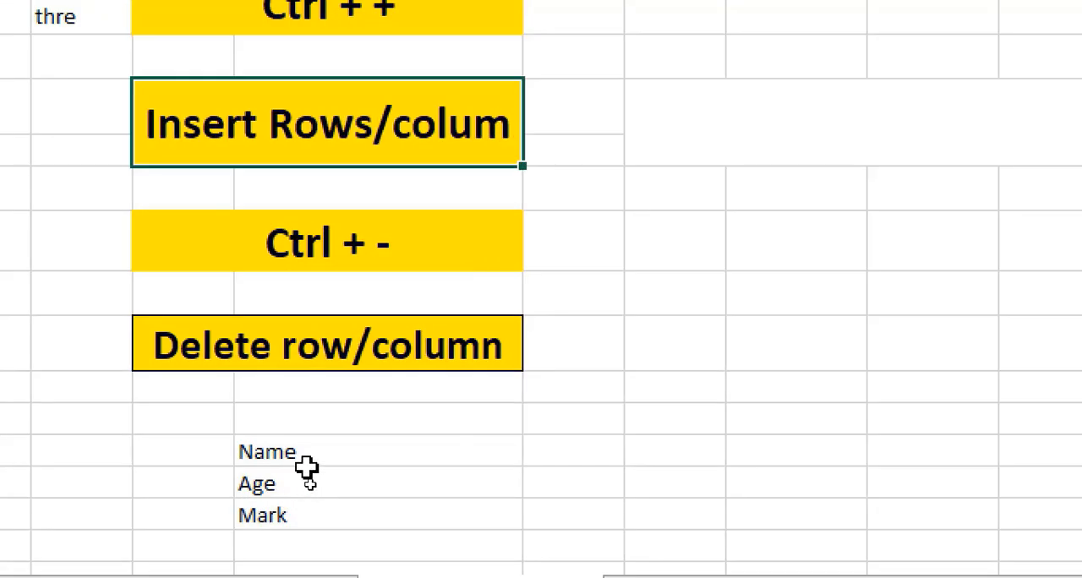
click(311, 491)
click(306, 450)
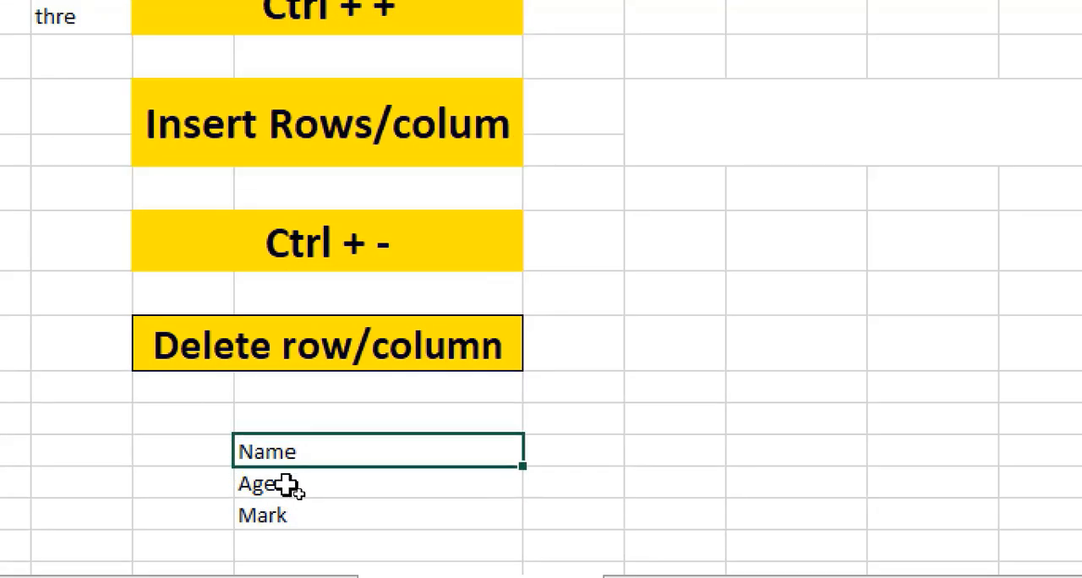
click(288, 485)
click(288, 513)
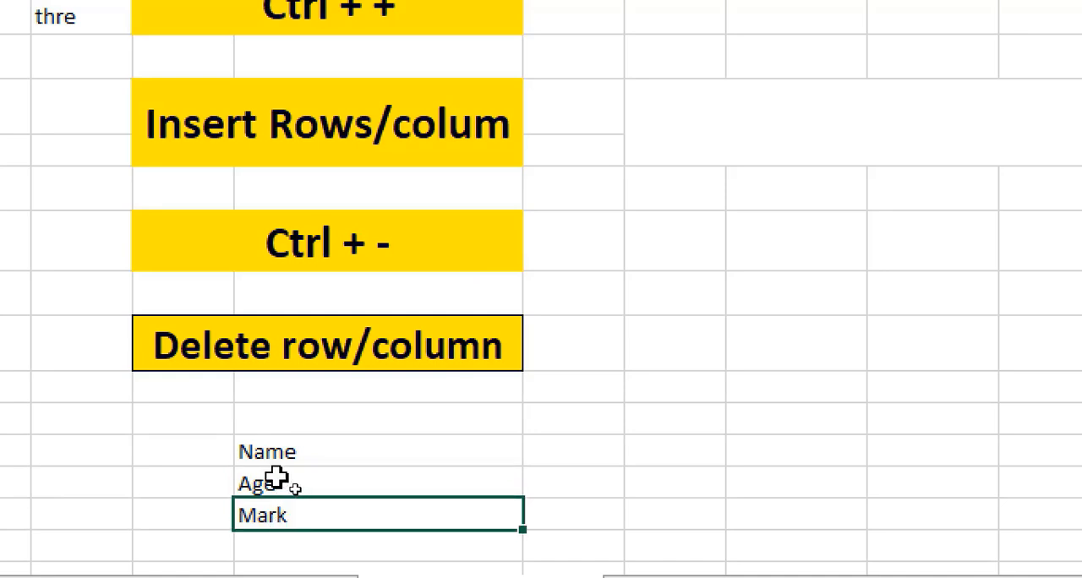
click(285, 478)
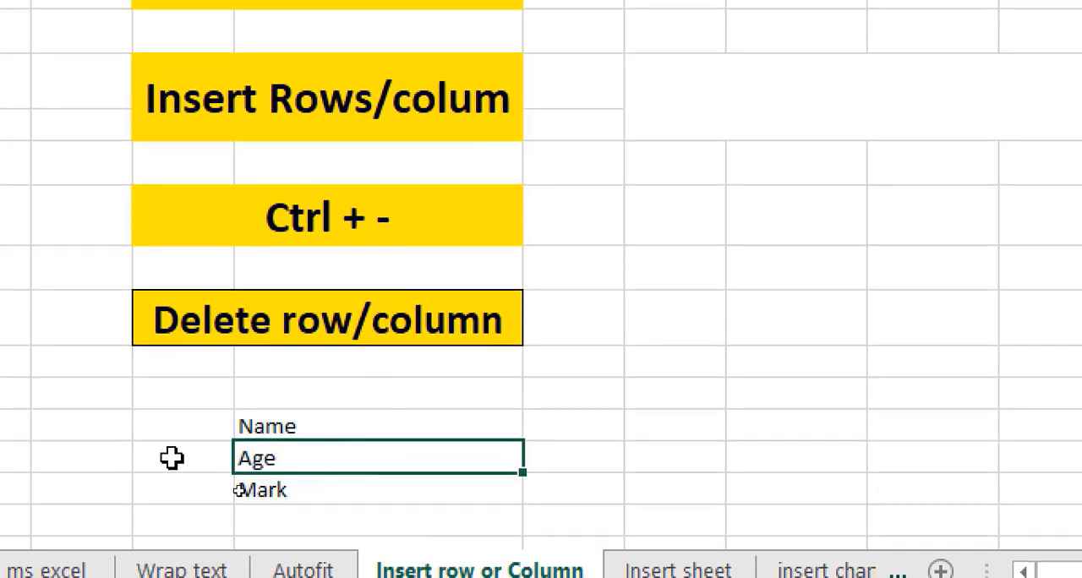
click(135, 461)
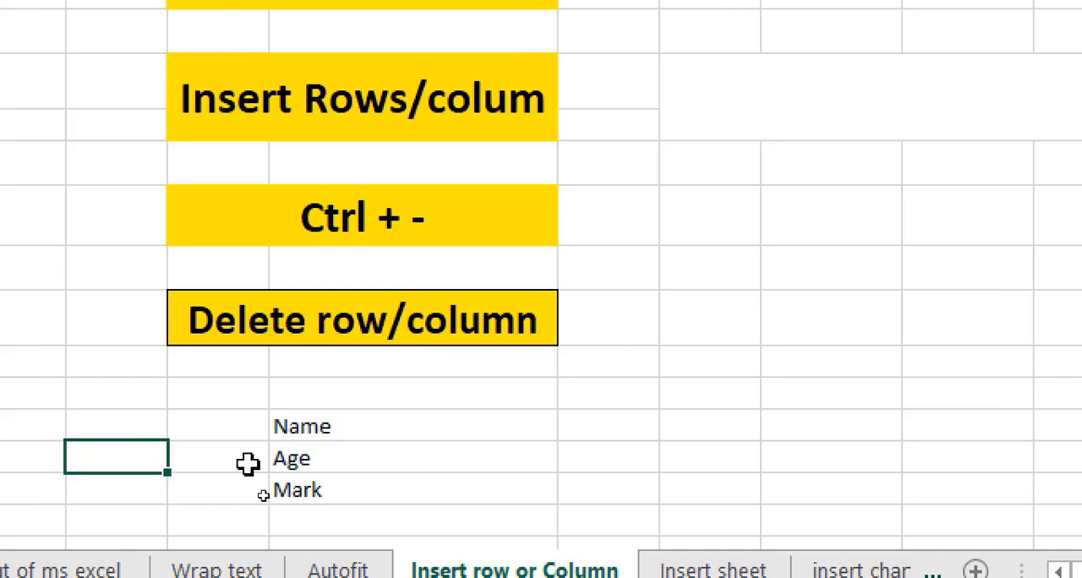
- Insert seven blank rows above the Age entry in row 17
key(shift+space)
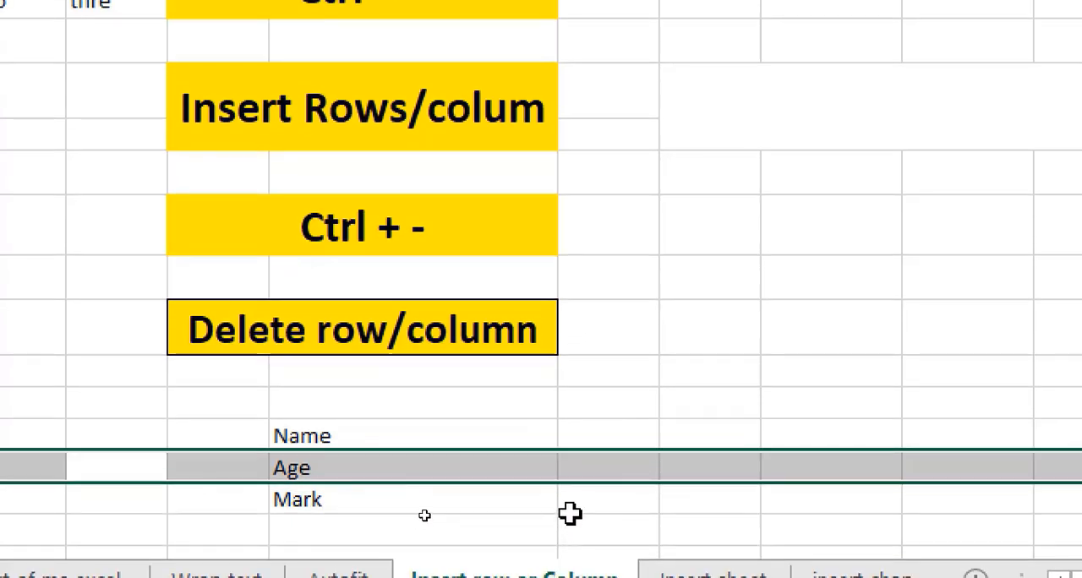
key(ctrl+shift+plus)
key(ctrl+shift+plus)
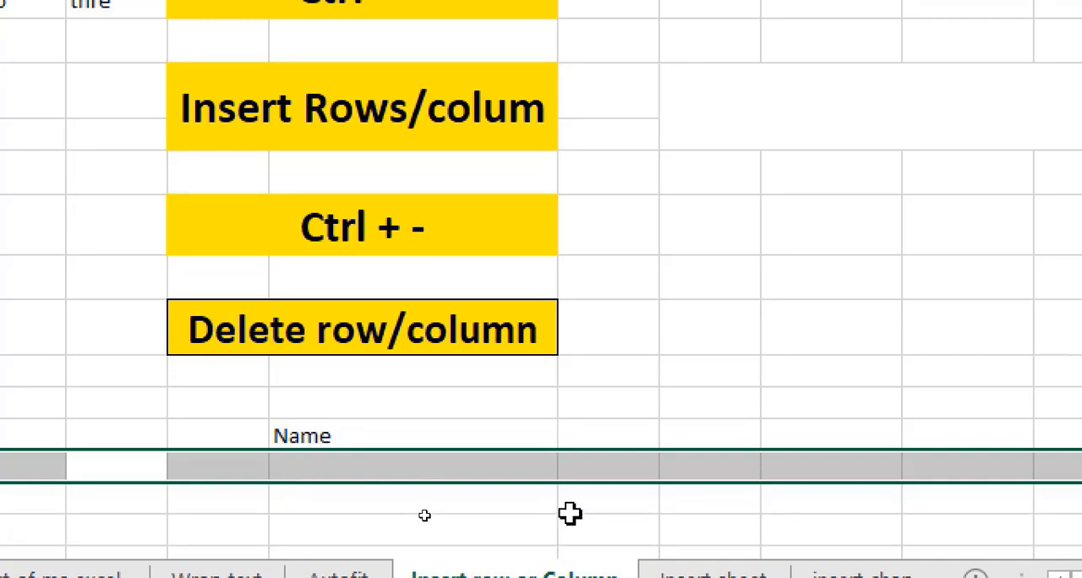
scroll(570, 513, down, 3)
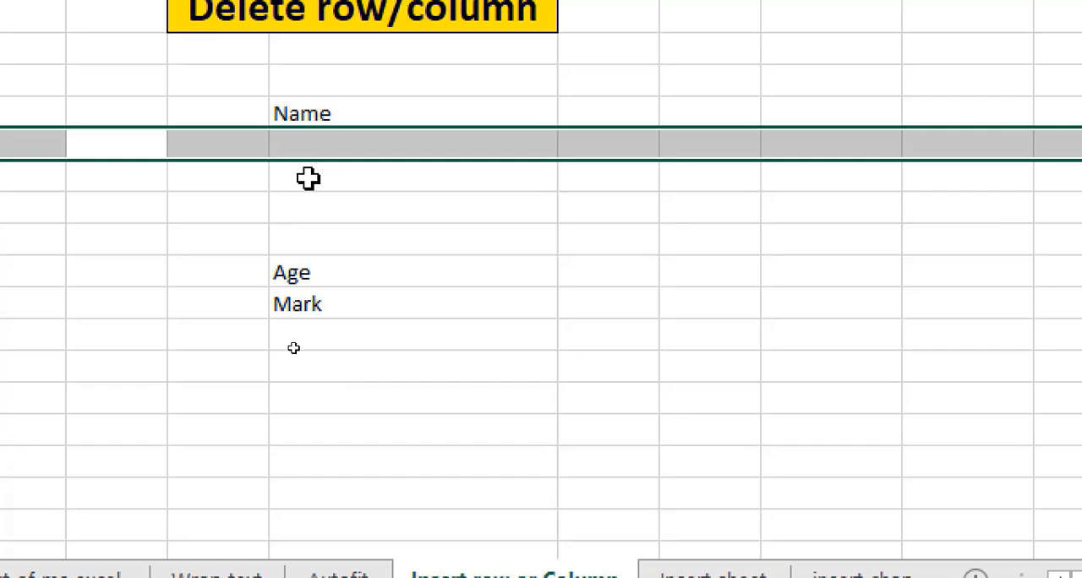
key(ctrl+shift+plus)
key(ctrl+shift+plus)
key(ctrl+shift+plus)
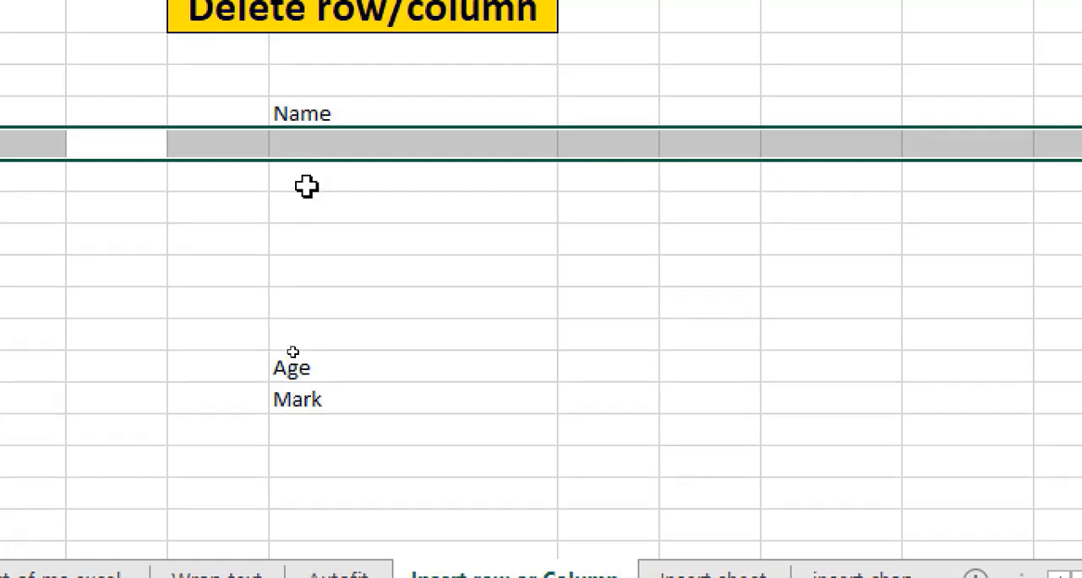
- Delete the seven blank rows between the Name and Age entries, starting at row 17
scroll(309, 175, up, 2)
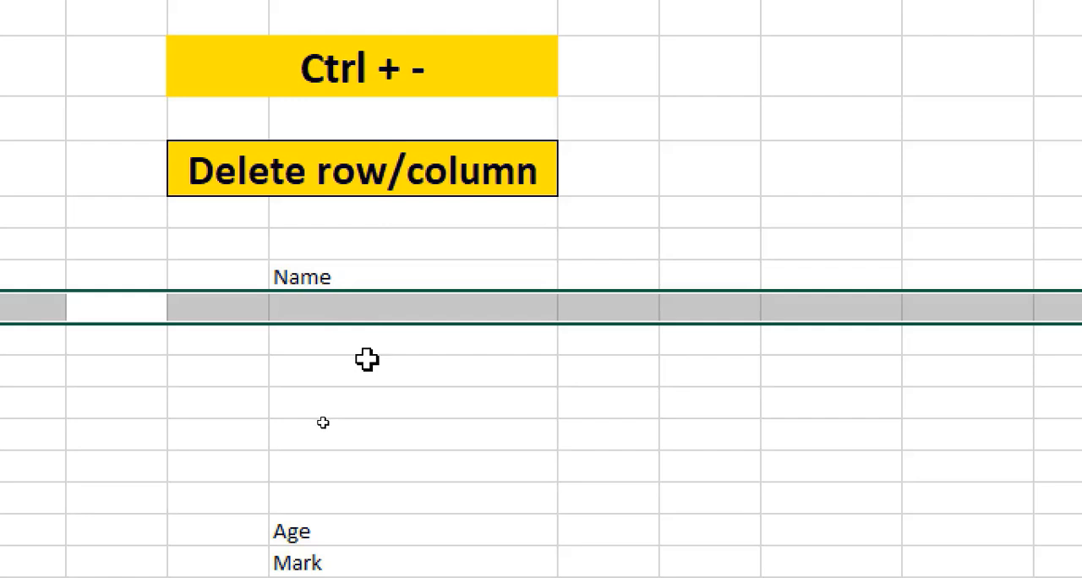
key(ctrl+minus)
key(ctrl+minus)
key(ctrl+minus)
key(ctrl+minus)
key(ctrl+minus)
key(ctrl+minus)
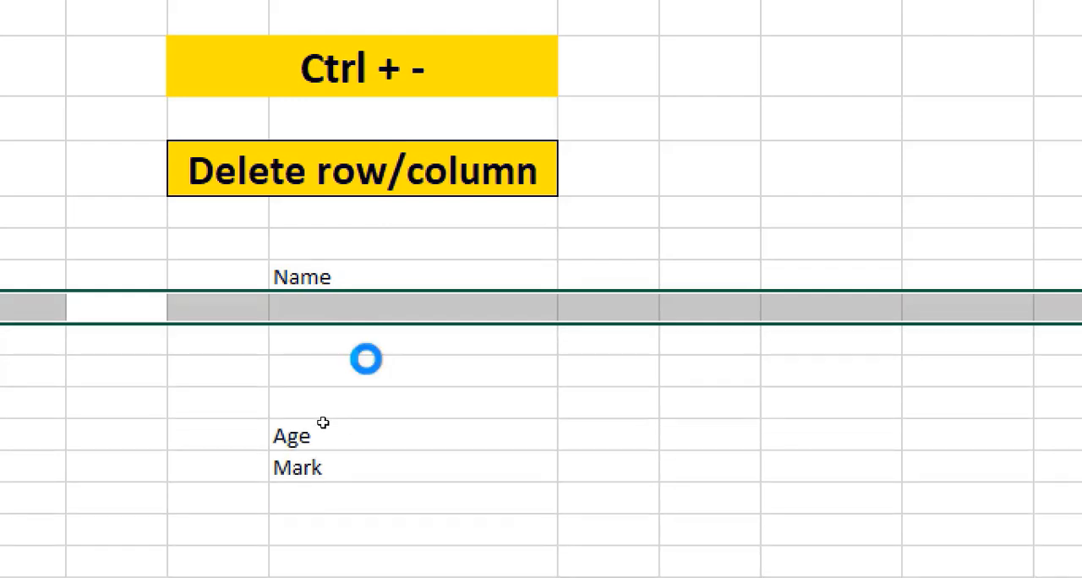
key(ctrl+minus)
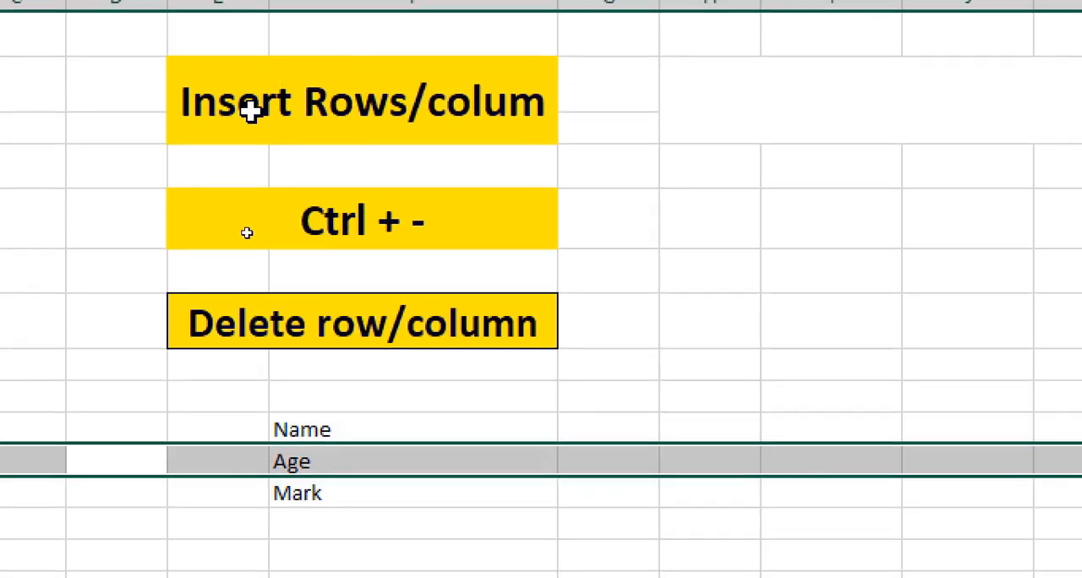
- Insert four blank columns before the Age column C of the table at the start of the sheet
scroll(389, 245, up, 3)
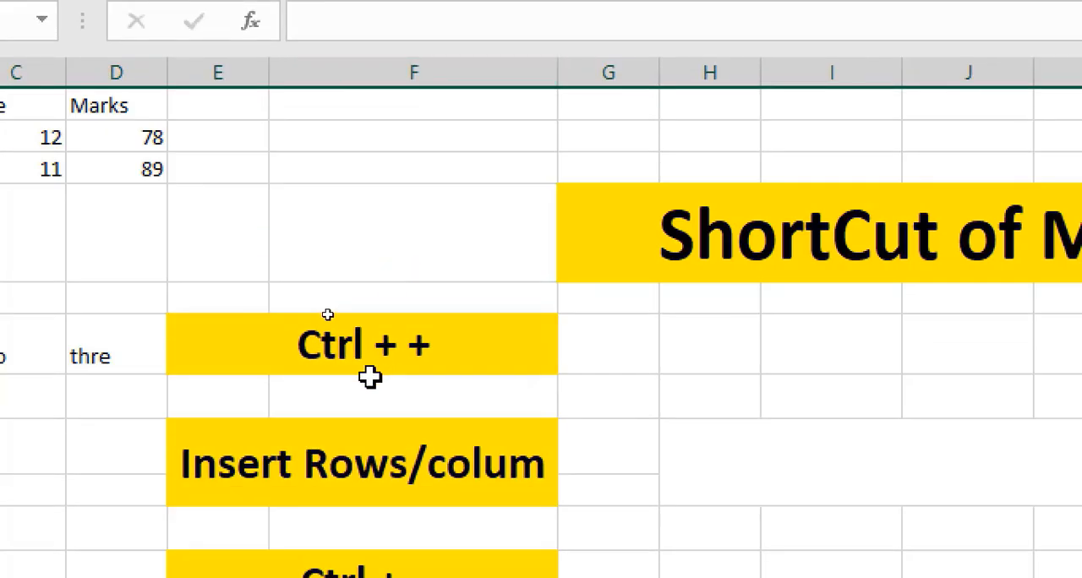
scroll(412, 359, down, 1)
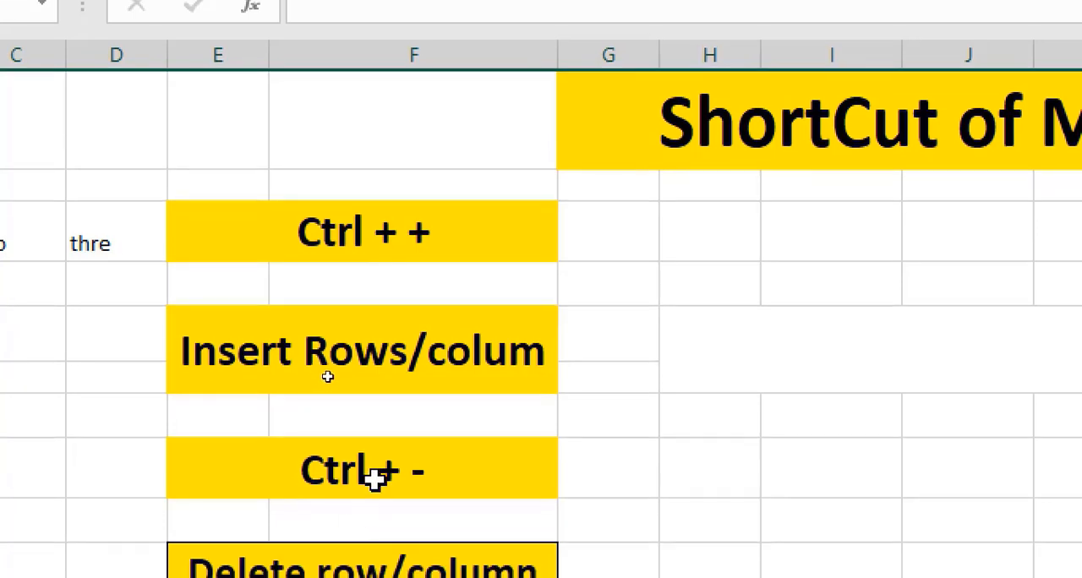
scroll(94, 133, up, 1)
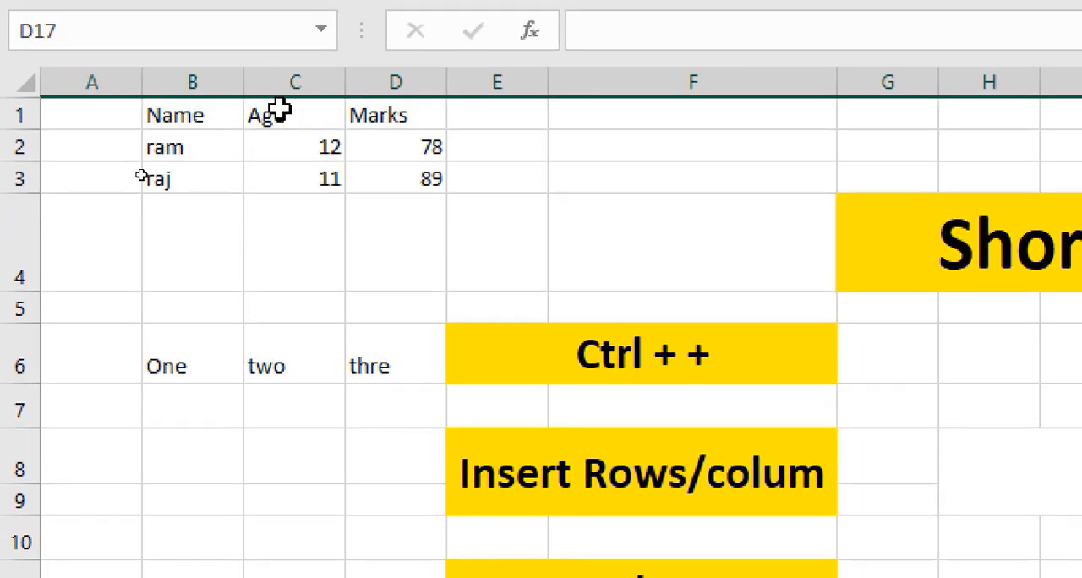
click(289, 78)
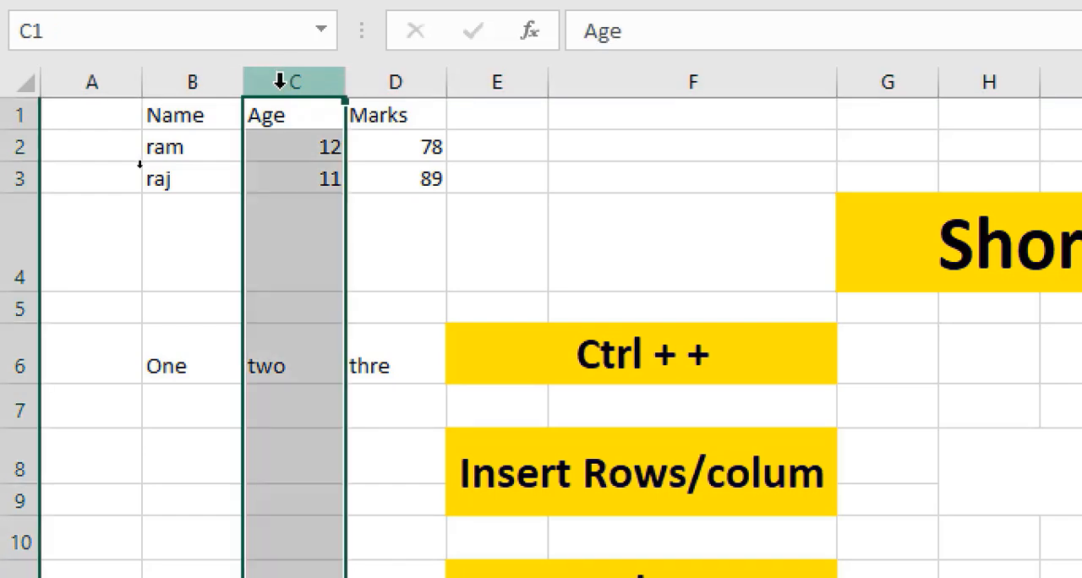
key(ctrl+plus)
key(ctrl+plus)
key(ctrl+plus)
key(ctrl+plus)
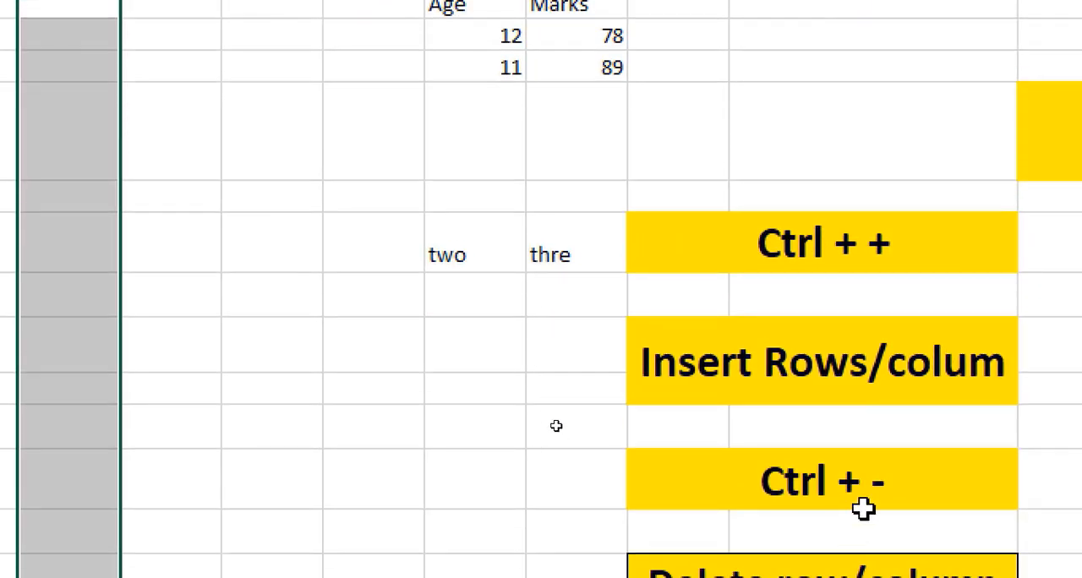
- Delete the four blank columns C to F between the Name and Age columns
click(880, 483)
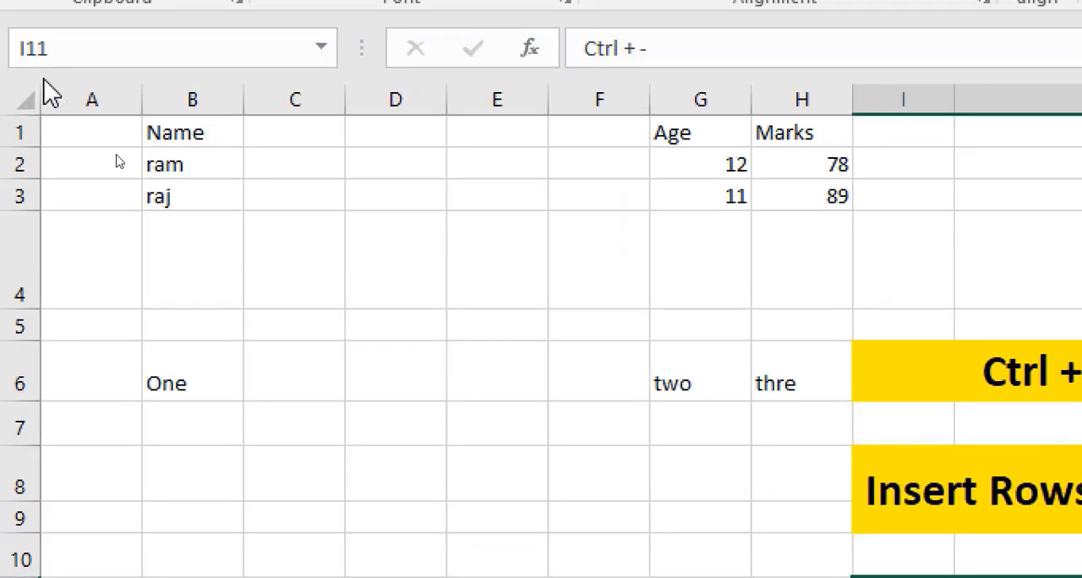
click(298, 113)
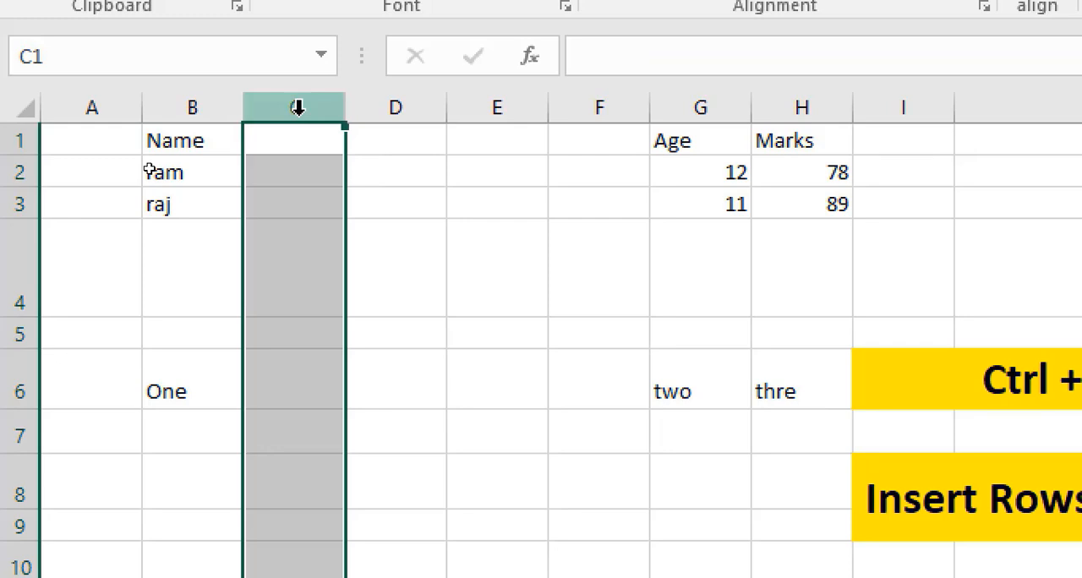
key(ctrl+minus)
key(ctrl+minus)
key(ctrl+minus)
key(ctrl+minus)
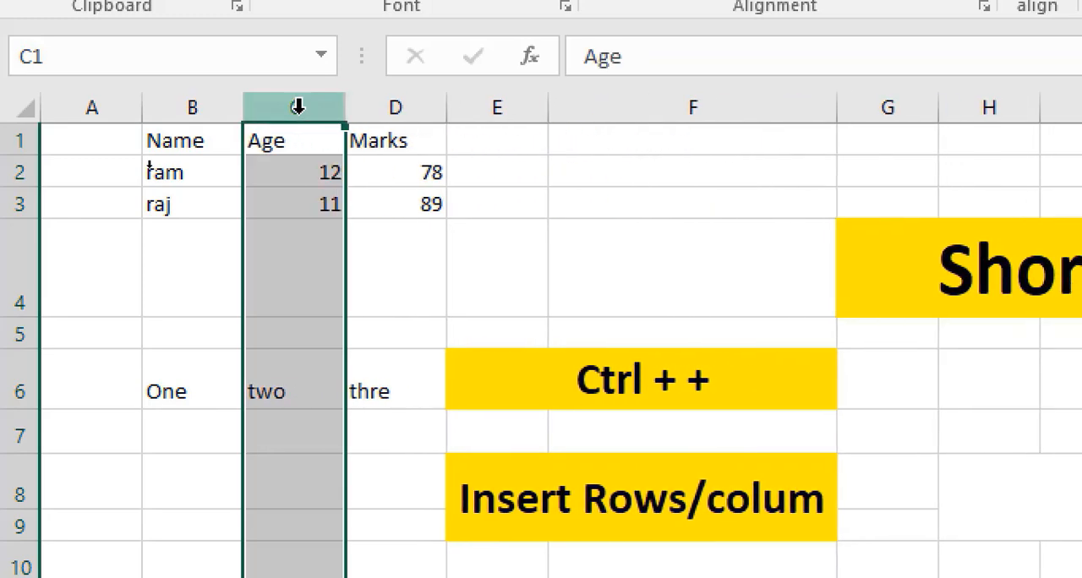